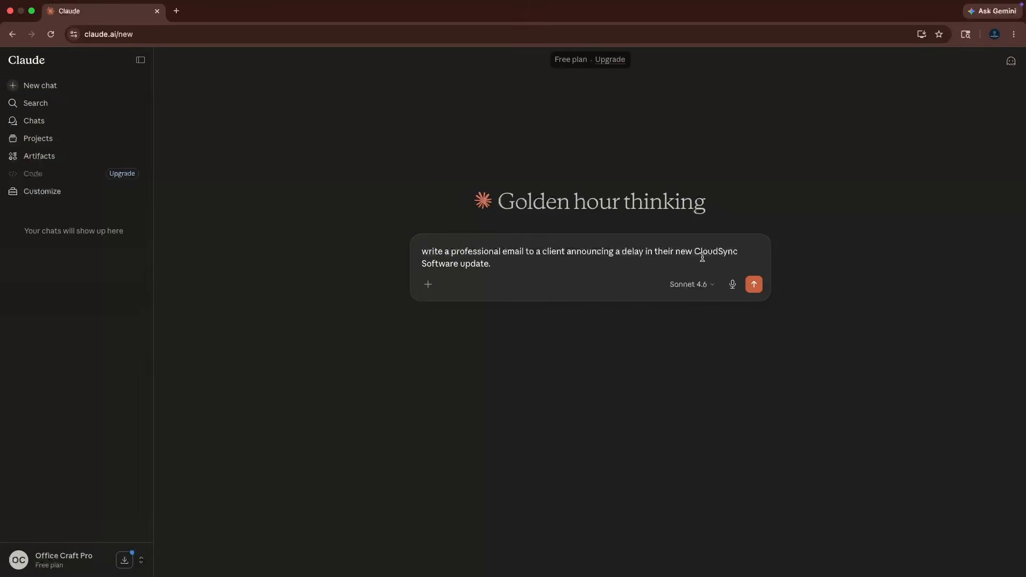
left_click(750, 283)
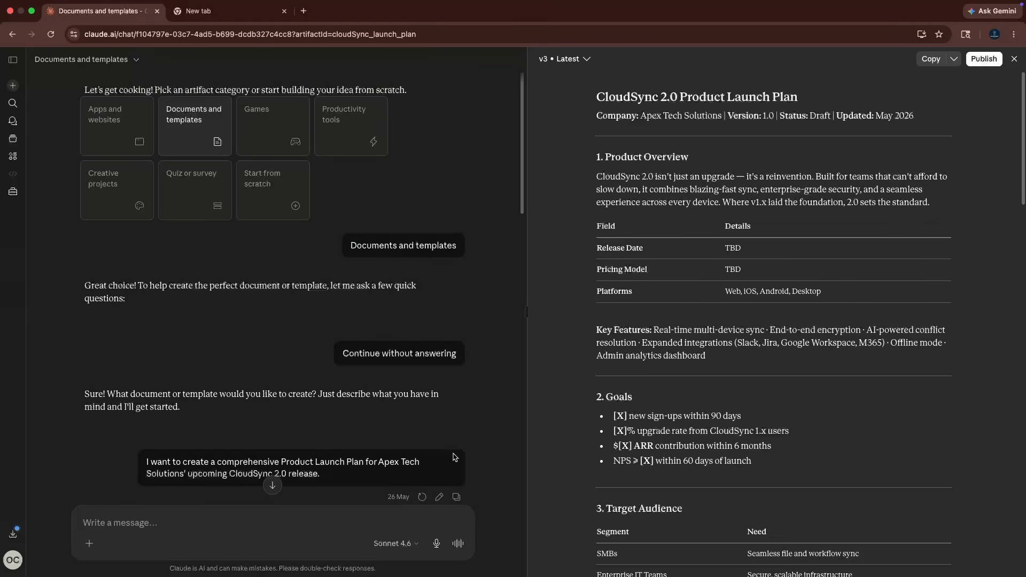
left_click(14, 62)
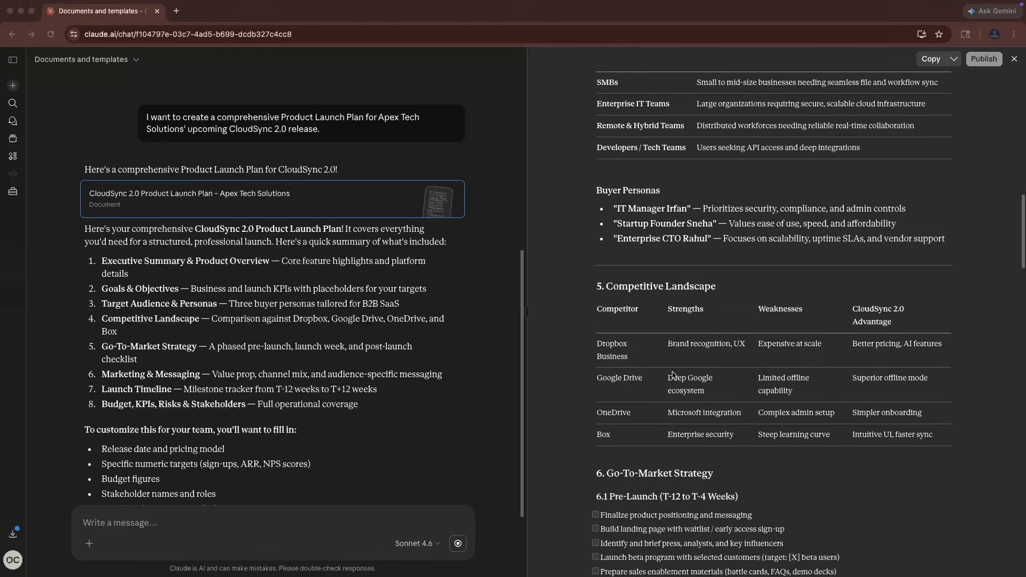
scroll(673, 375, "down", 10)
scroll(673, 375, "down", 10)
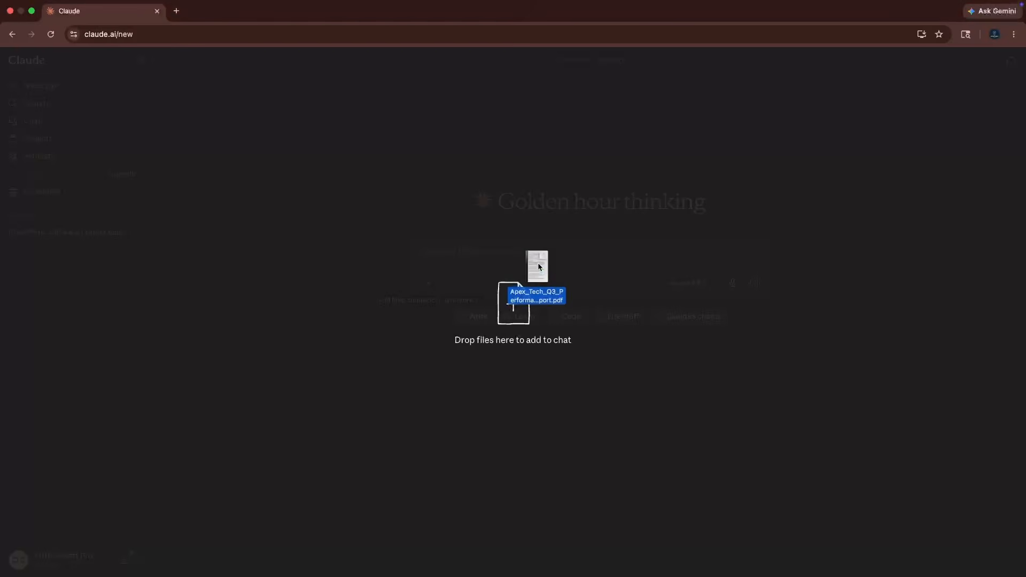
left_click_drag(538, 262, 540, 266)
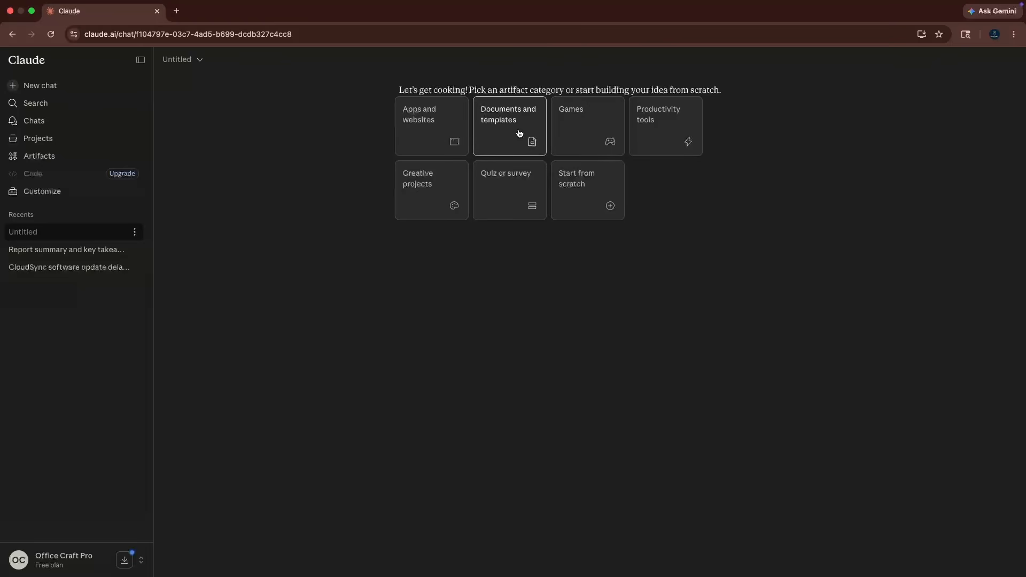
left_click(48, 157)
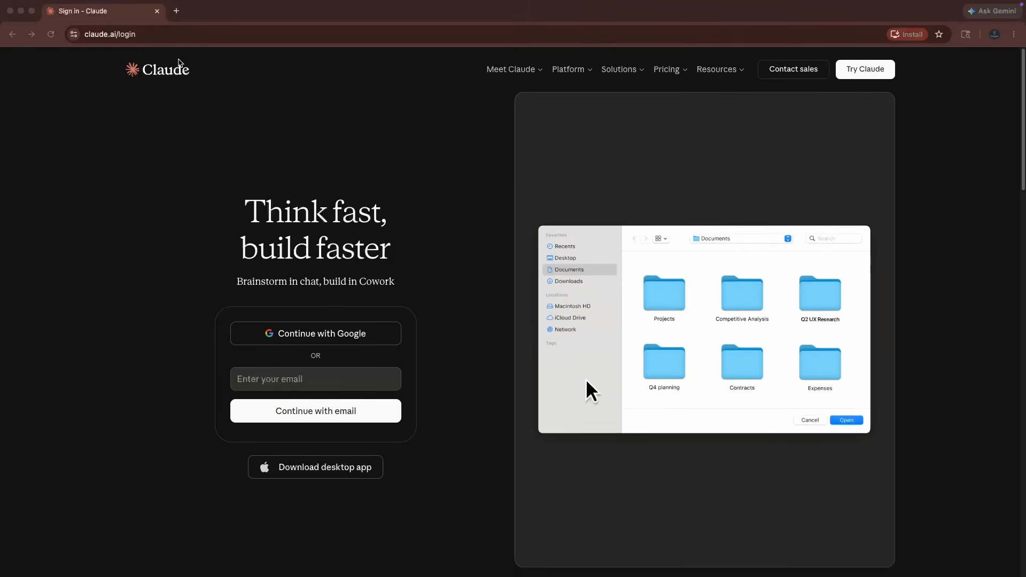
left_click(151, 35)
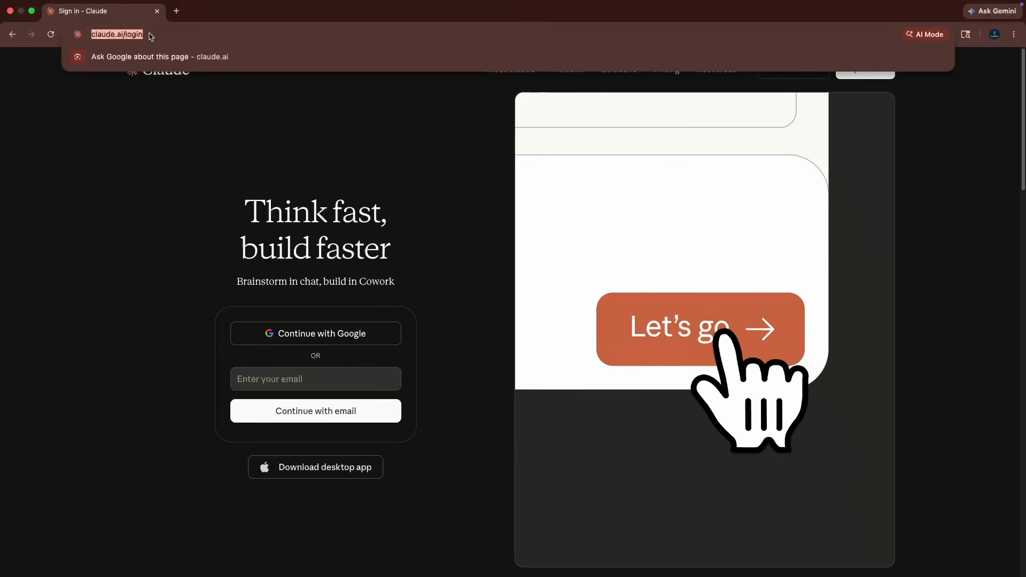
left_click(157, 118)
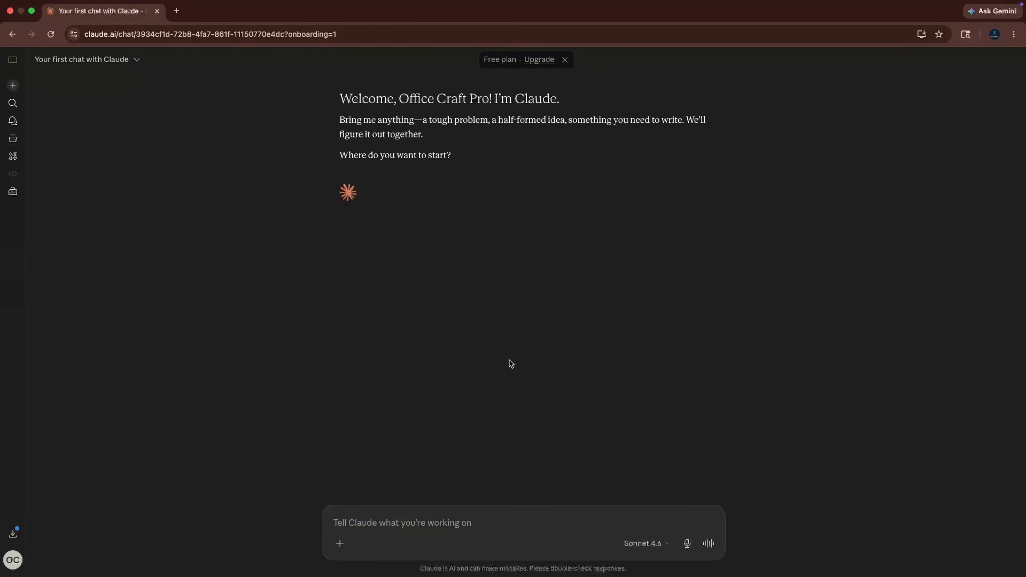
Expand the sidebar and submit a prompt to write a professional email to a client announcing a delay in their new CloudSync Software update.
left_click(392, 526)
left_click(12, 61)
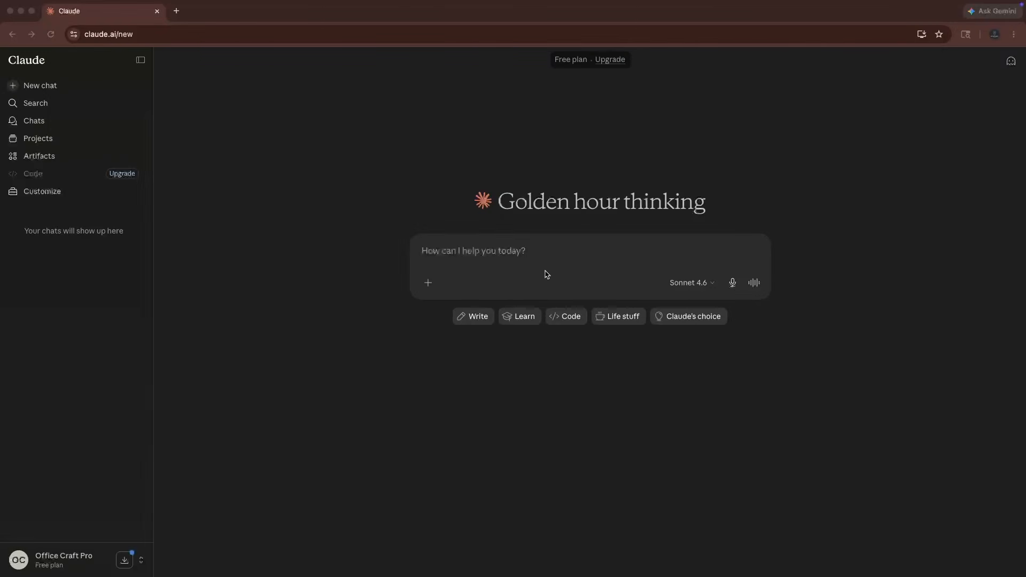
left_click(468, 255)
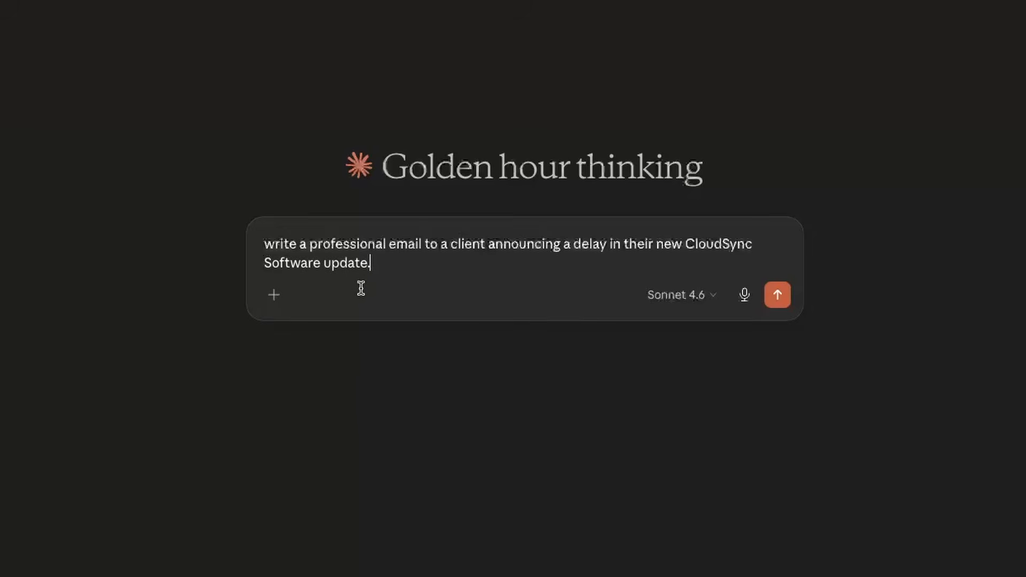
left_click(776, 302)
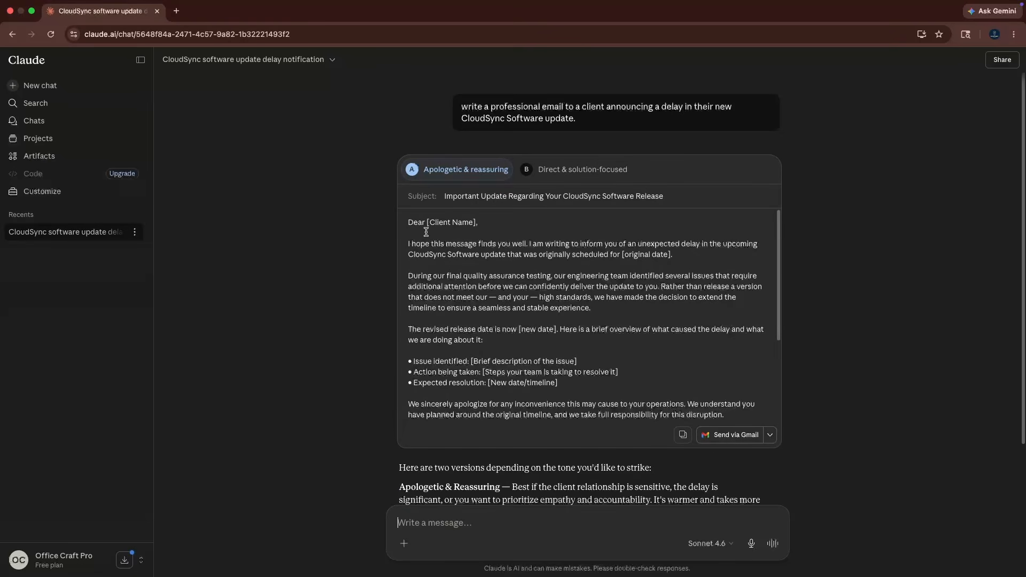
Review the apologetic and reassuring email draft, including its issue bullet points, apology paragraph and signature placeholders.
scroll(612, 327, "down", 5)
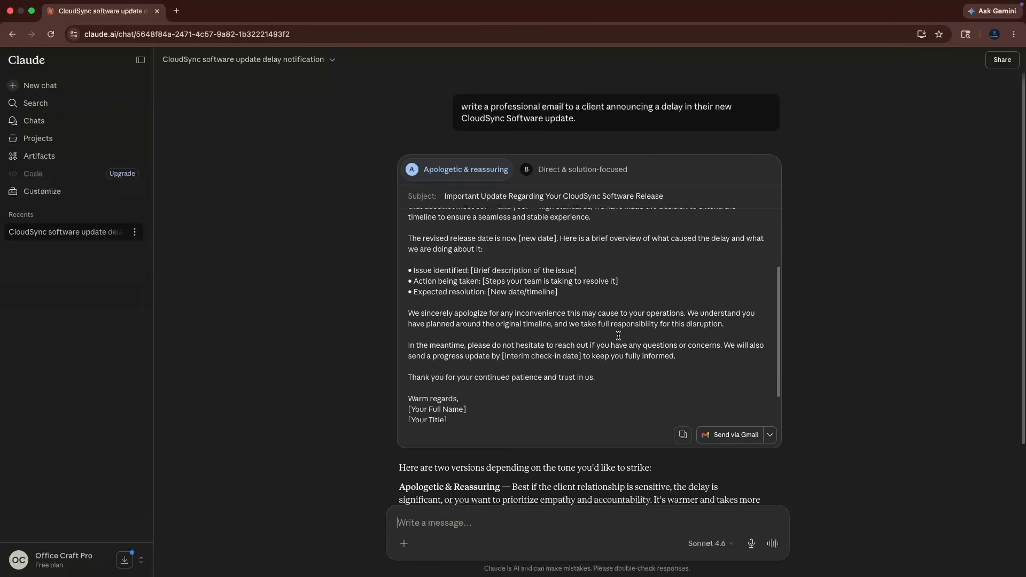
scroll(556, 281, "up", 1)
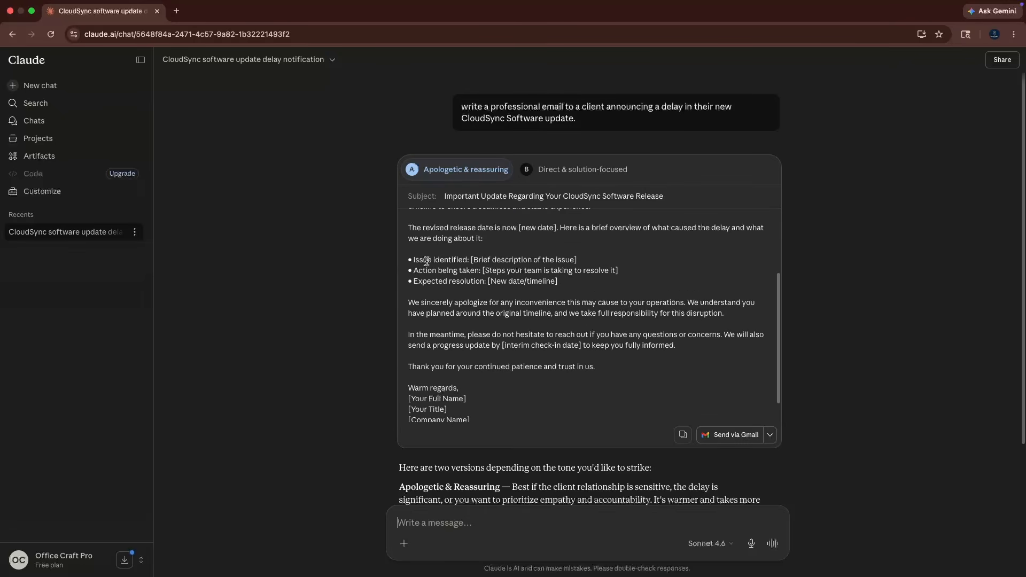
left_click_drag(410, 259, 558, 282)
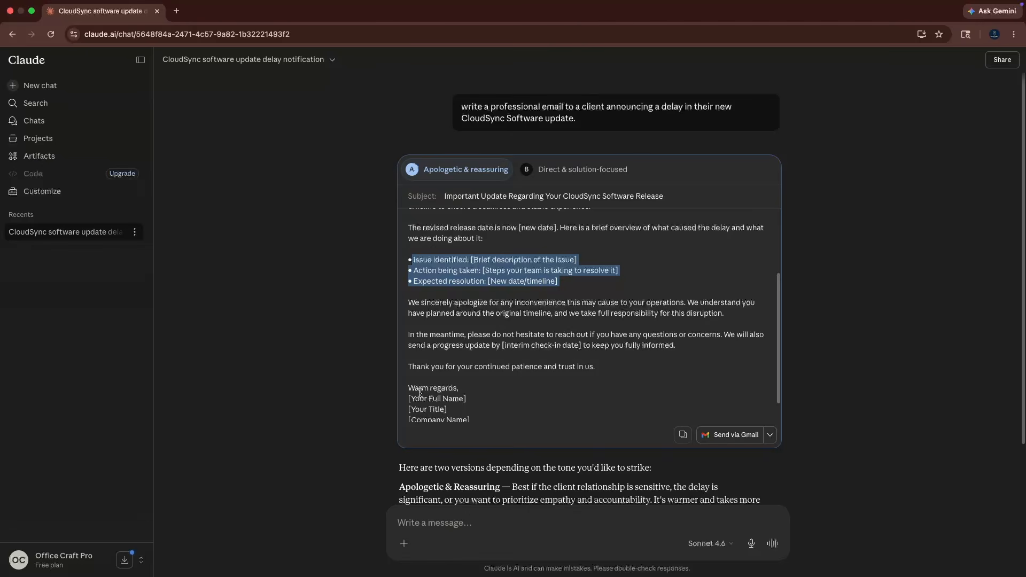
left_click_drag(409, 300, 542, 320)
mouse_move(415, 399)
left_mouse_down()
mouse_move(453, 400)
mouse_move(465, 412)
left_mouse_up()
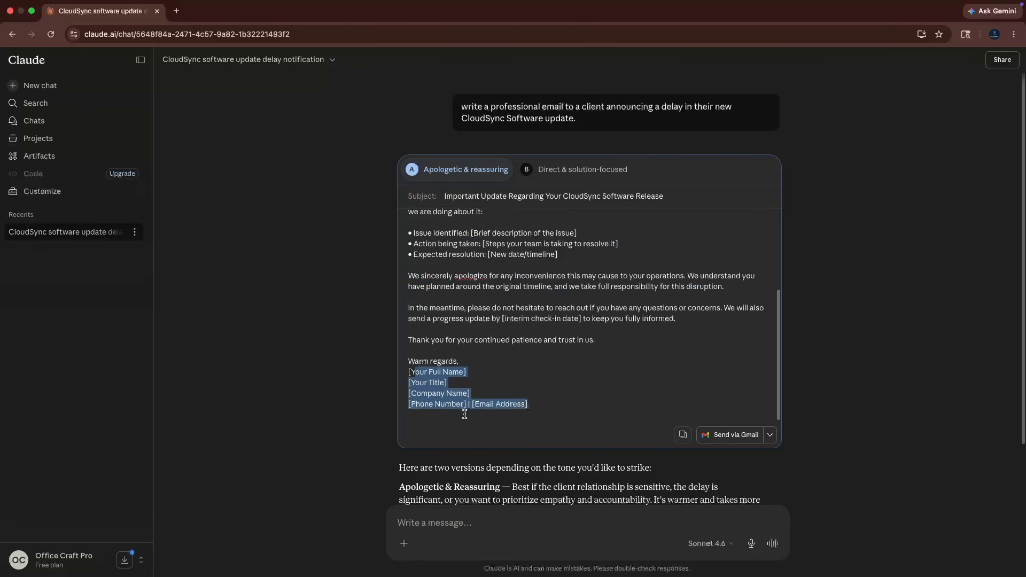
left_click(547, 389)
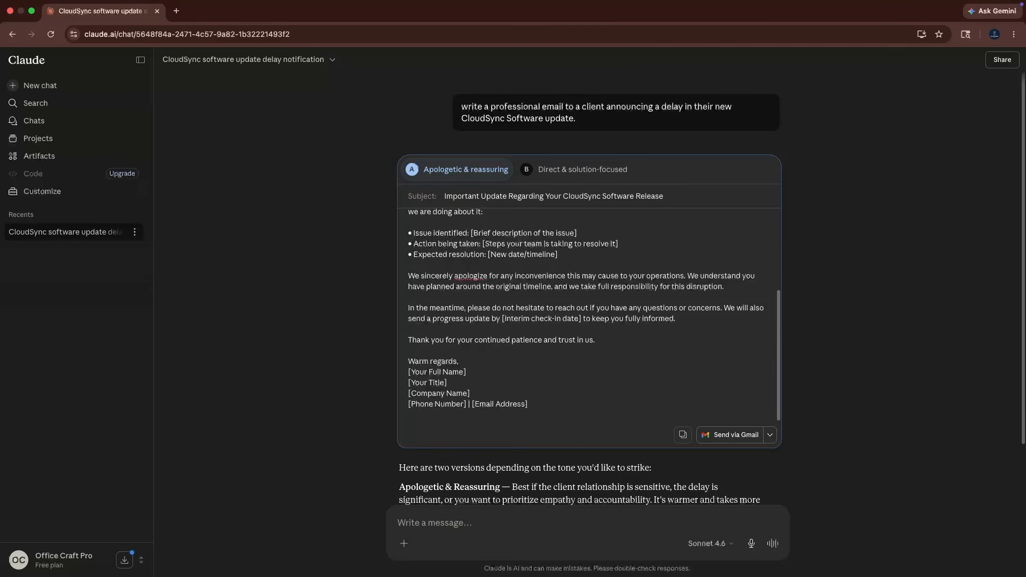
Submit a follow-up prompt to modify the email to state that the delay is for rigorous security testing to ensure data safety.
key("super+Tab")
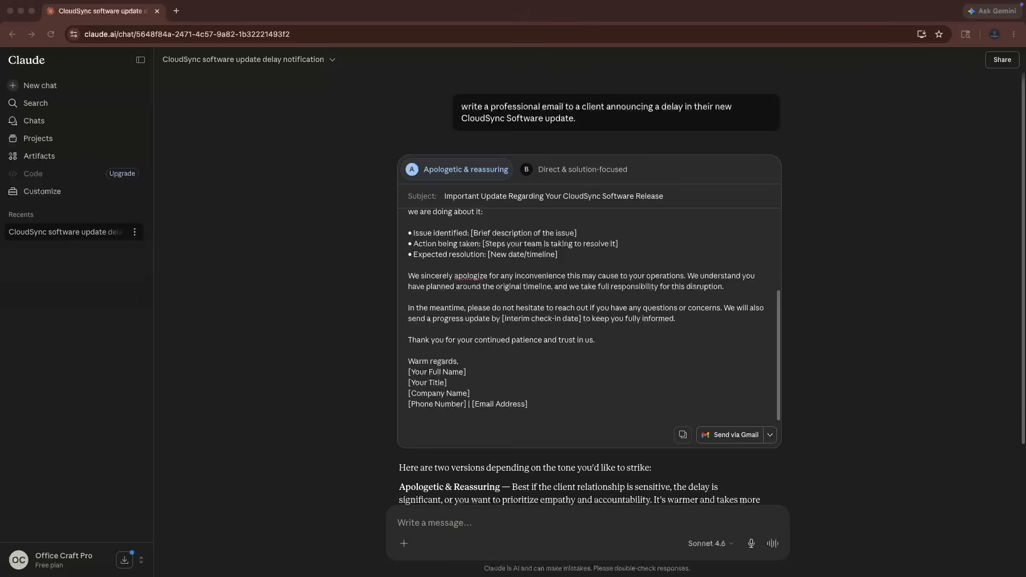
left_click(846, 383)
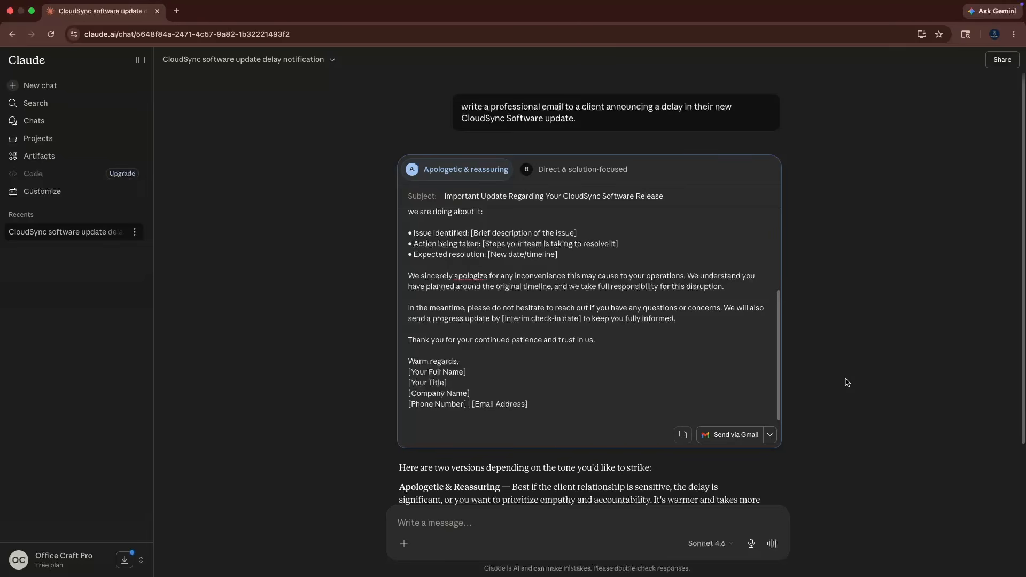
scroll(847, 383, "down", 1)
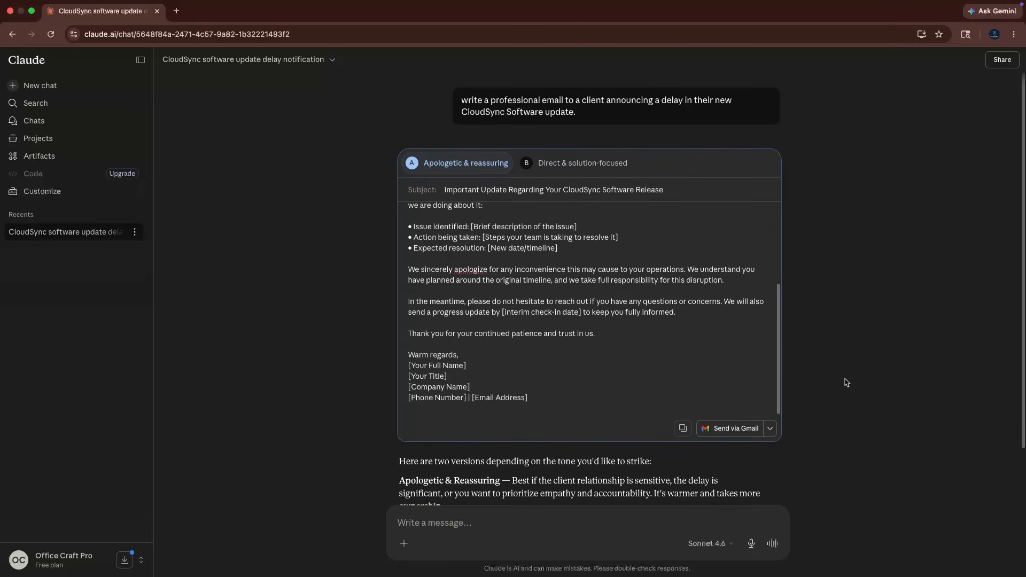
scroll(529, 452, "down", 3)
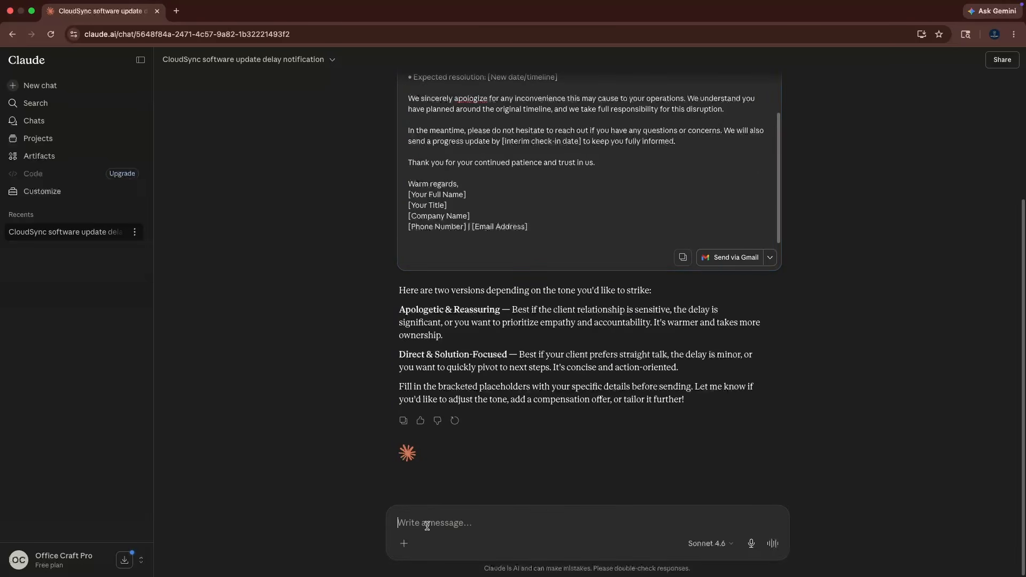
type("Modify this email to state that the delay is for rigorous security testing to ensure data safety.")
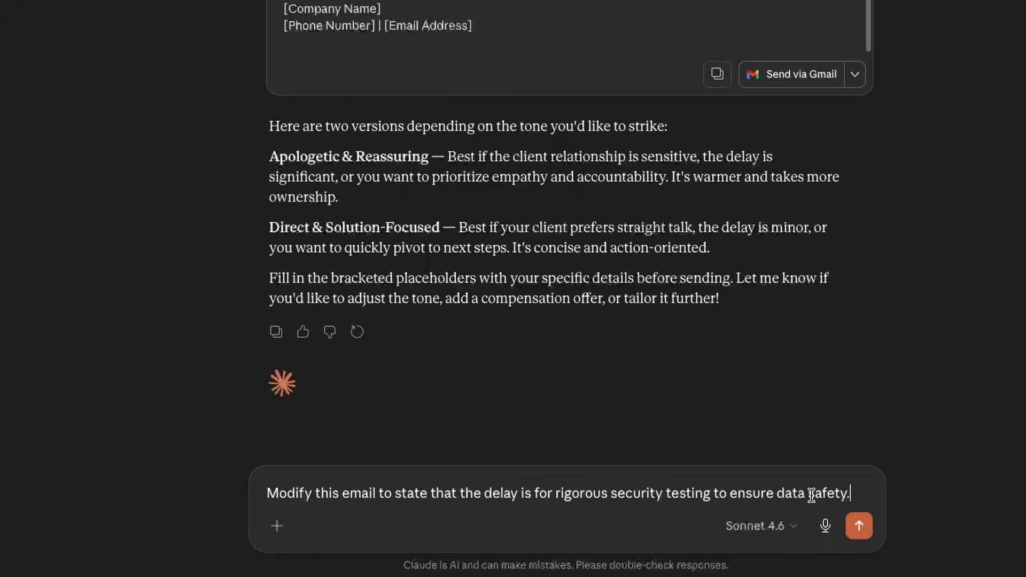
left_click(858, 529)
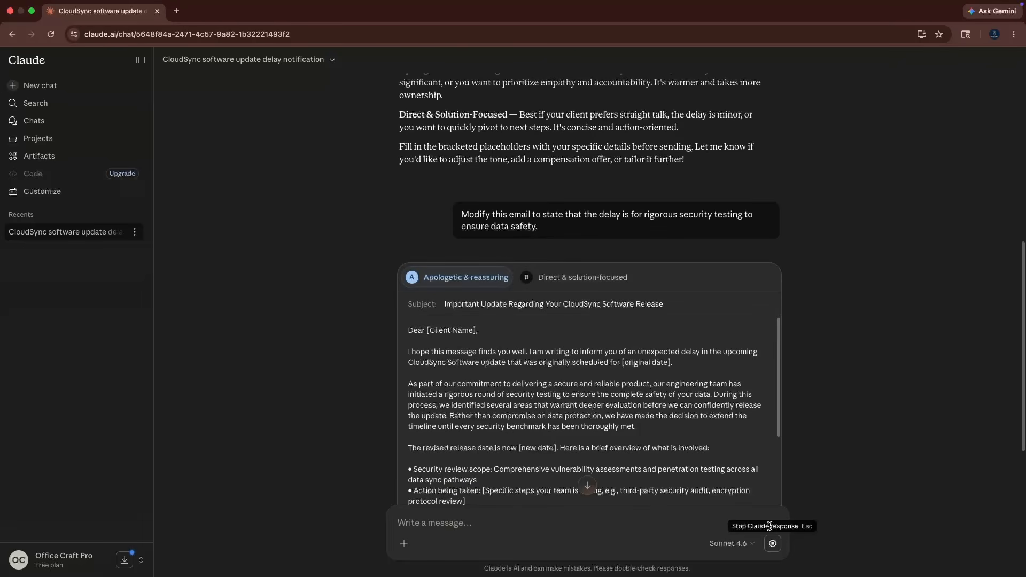
Examine the revised email, the explanation of what changed in both versions, and the available sending options.
scroll(890, 407, "down", 3)
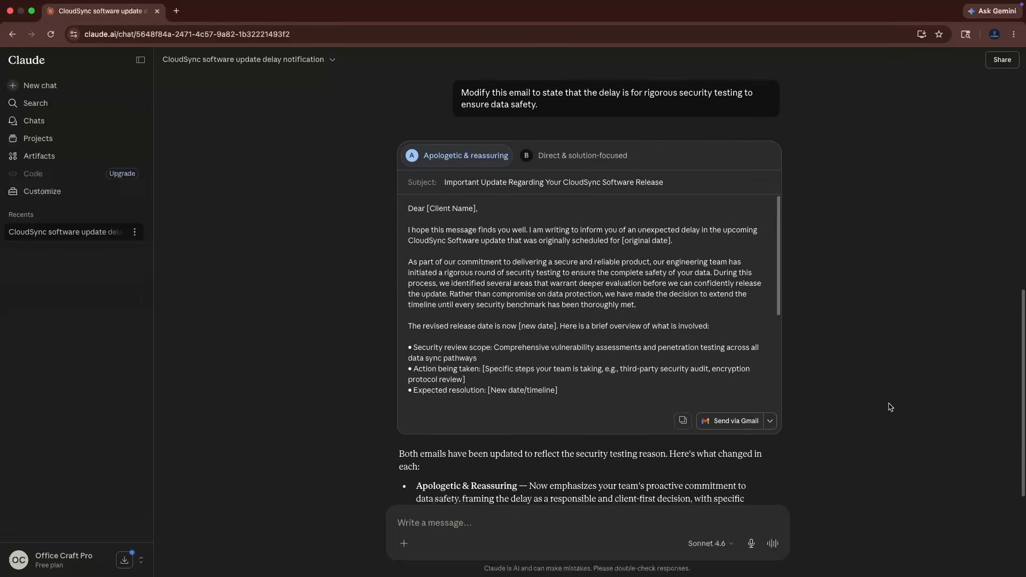
scroll(890, 407, "down", 1)
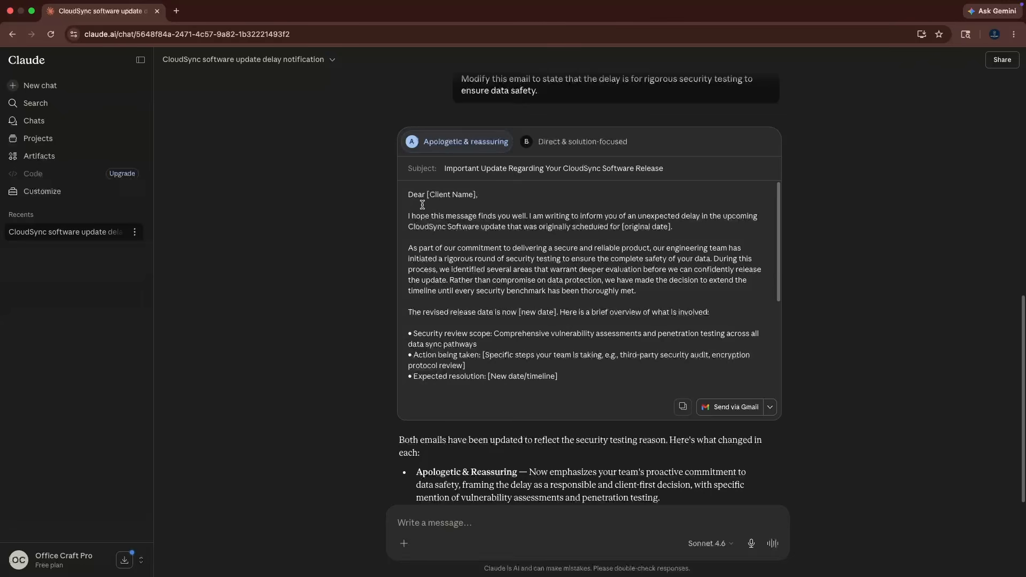
scroll(423, 205, "down", 3)
scroll(337, 399, "down", 5)
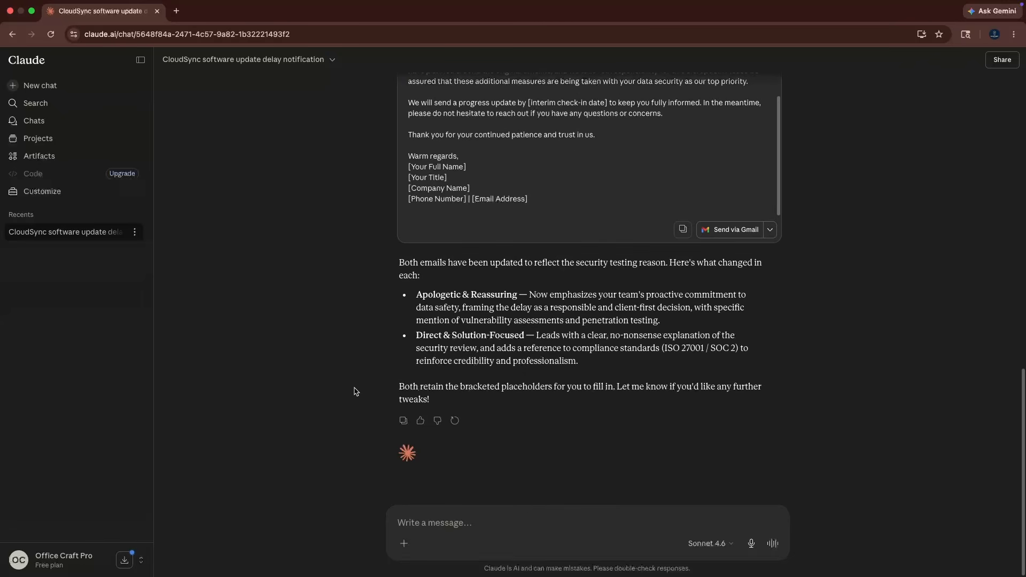
left_click_drag(420, 294, 708, 363)
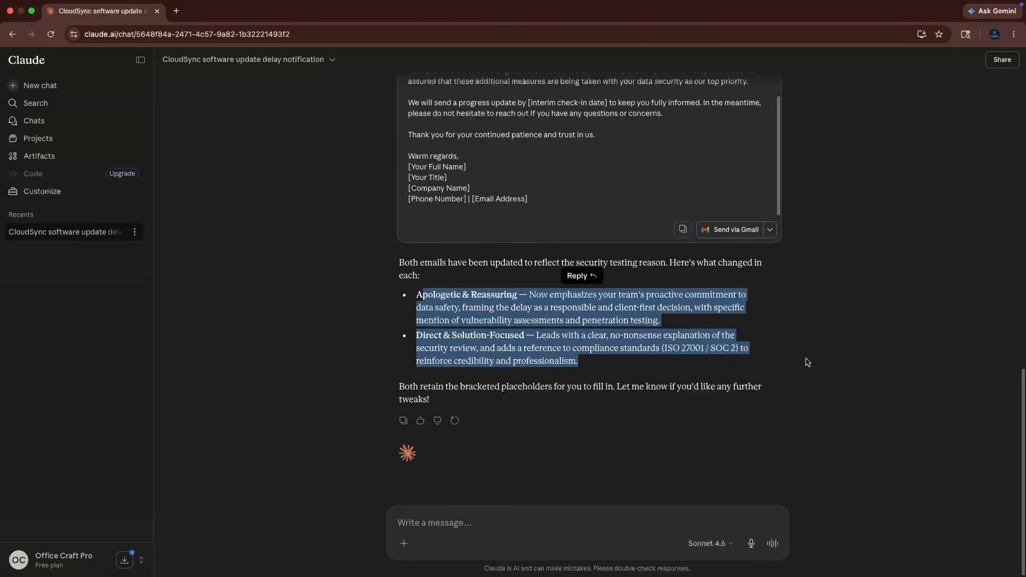
left_click(807, 362)
scroll(807, 362, "up", 6)
scroll(807, 362, "down", 1)
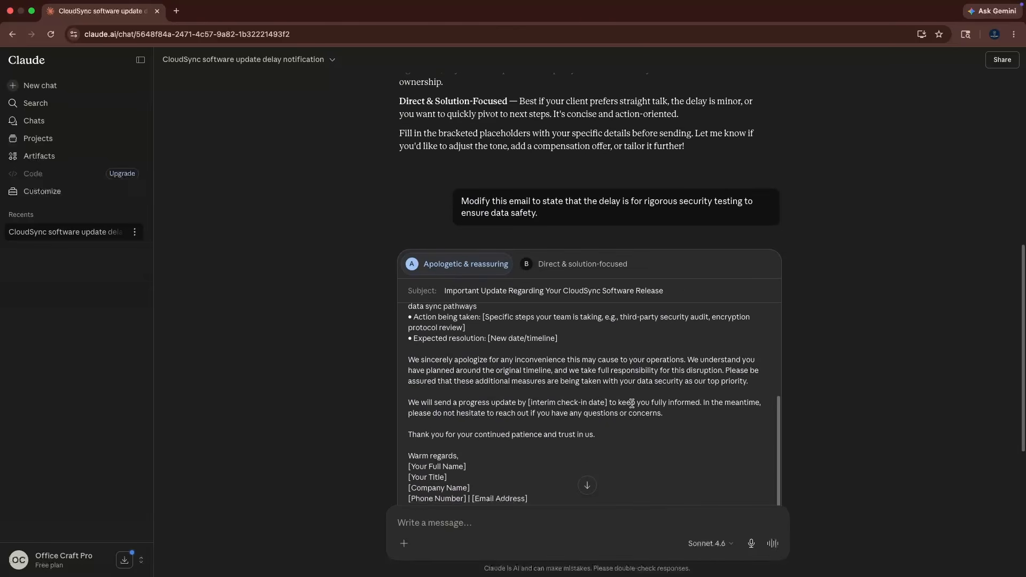
scroll(631, 403, "up", 3)
scroll(720, 381, "down", 2)
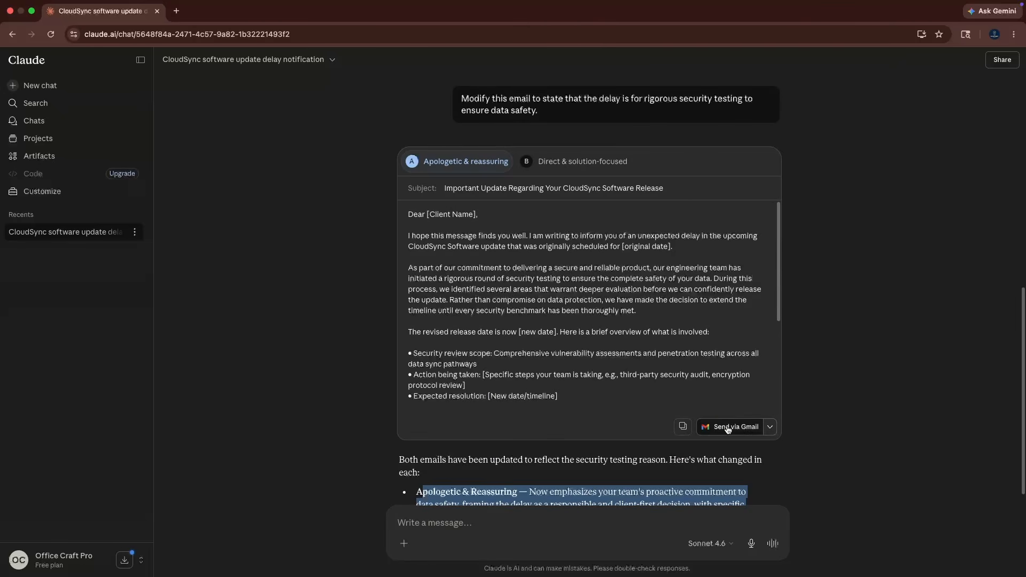
left_click(769, 428)
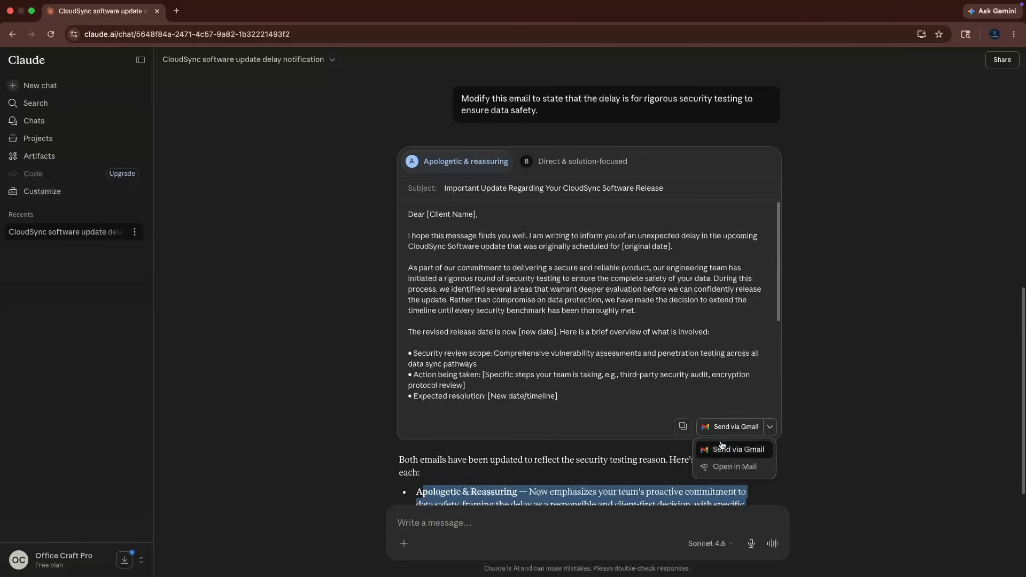
left_click(814, 438)
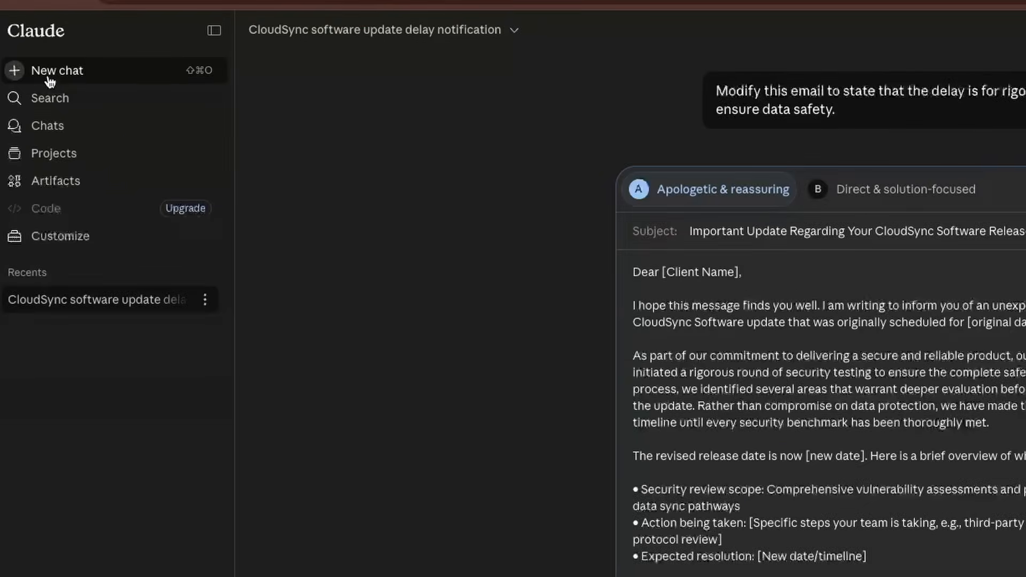
Start a new chat and attach the PDF report to the message.
left_click(37, 95)
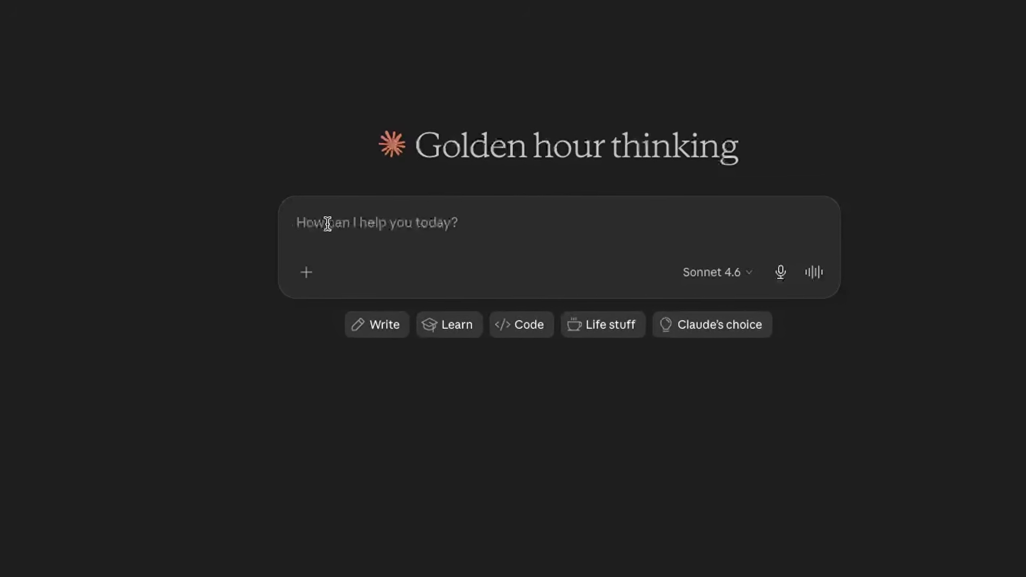
left_click(300, 275)
left_click(300, 274)
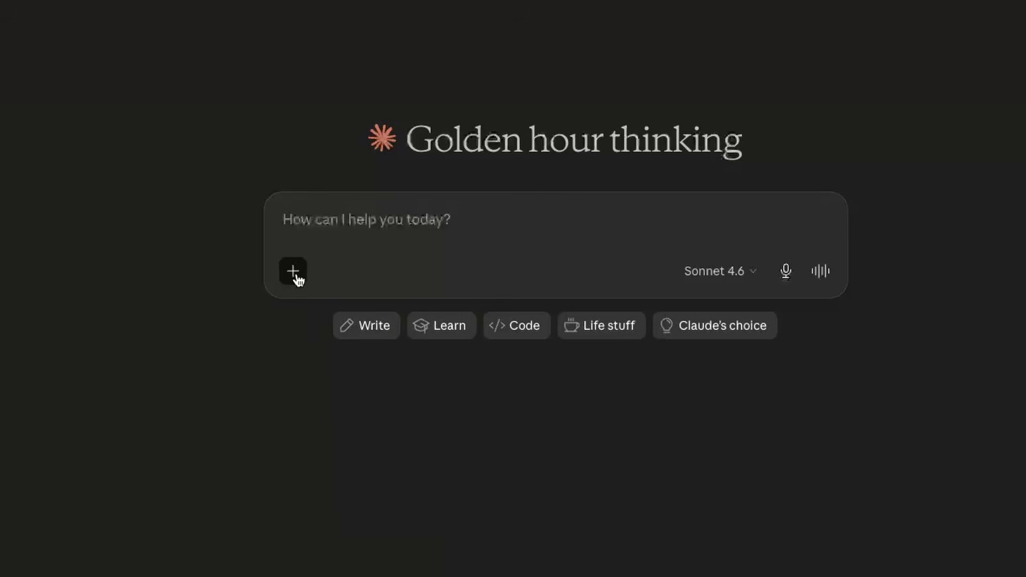
left_click(297, 277)
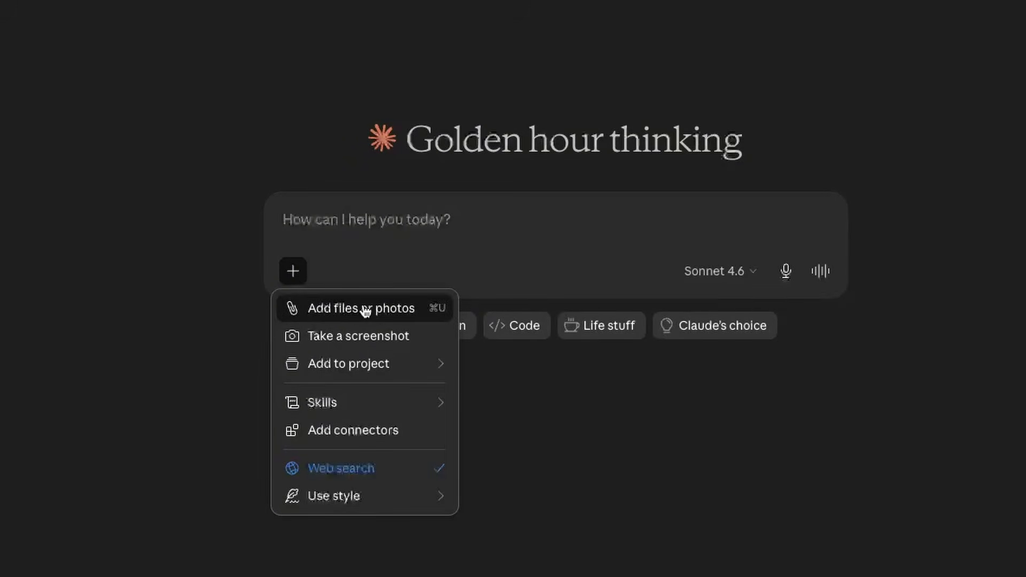
left_click(621, 387)
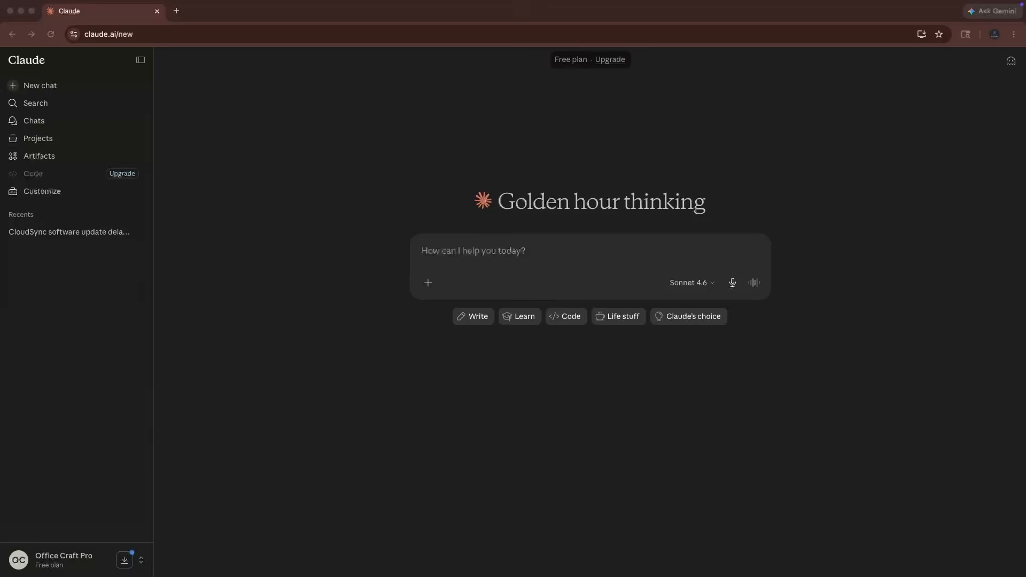
left_click_drag(1022, 230, 538, 266)
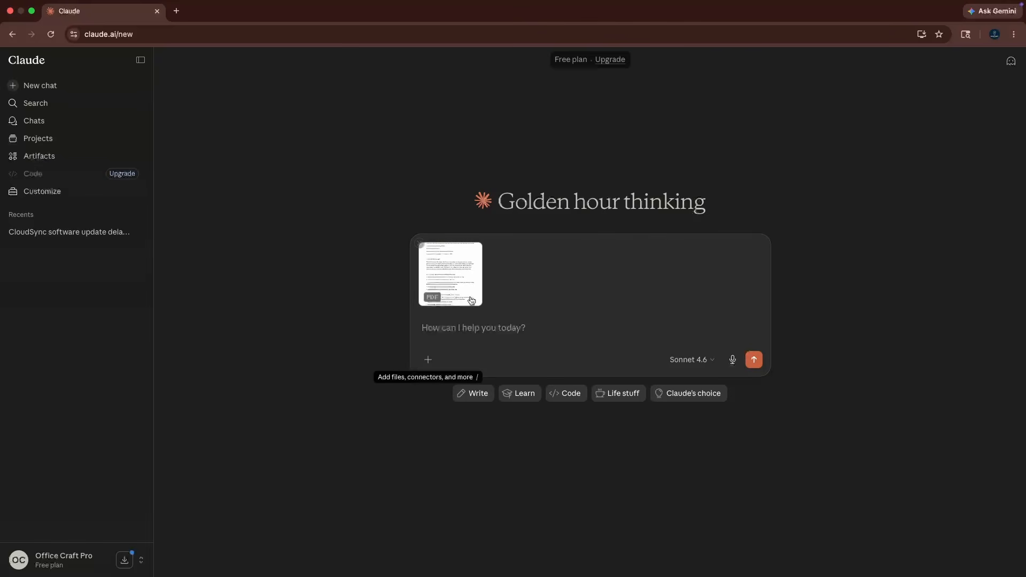
Submit the prompt "Summarize this report and give me the top 3 key takeaways" with the attached PDF and review the response.
left_click(454, 328)
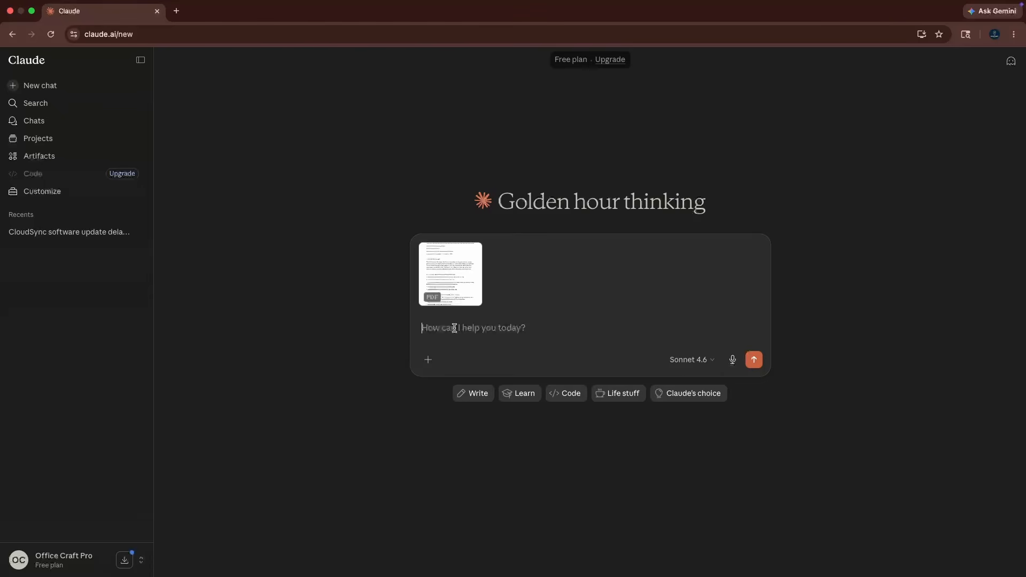
type("Summarize this report and give me the top 3 key takeaways")
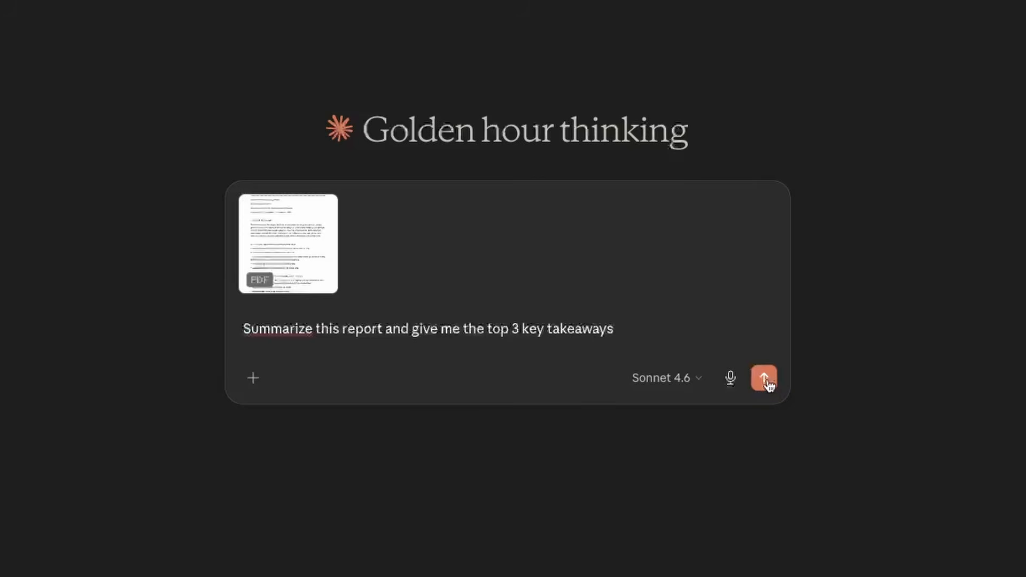
left_click(775, 372)
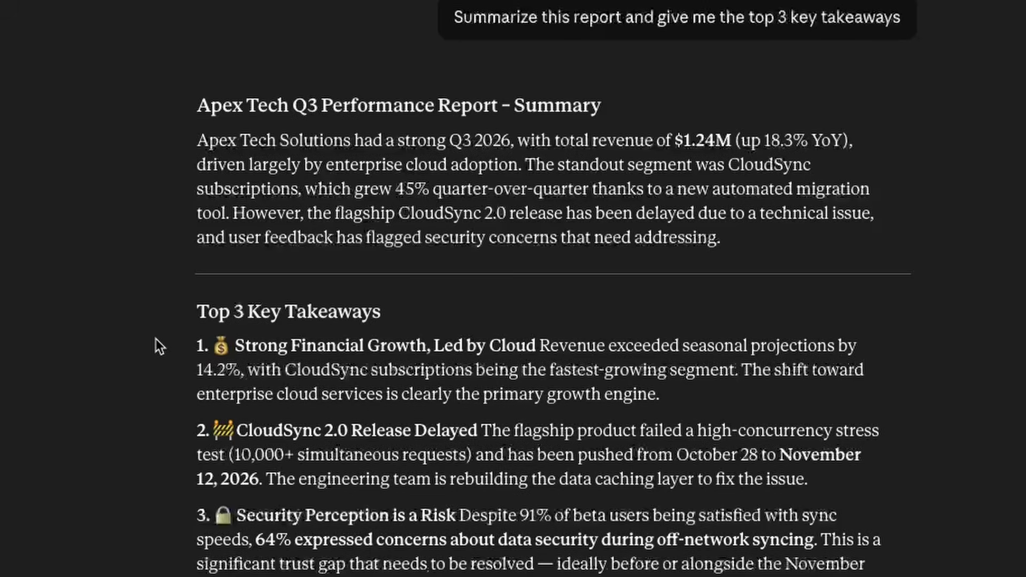
left_click_drag(404, 190, 609, 190)
left_click(637, 276)
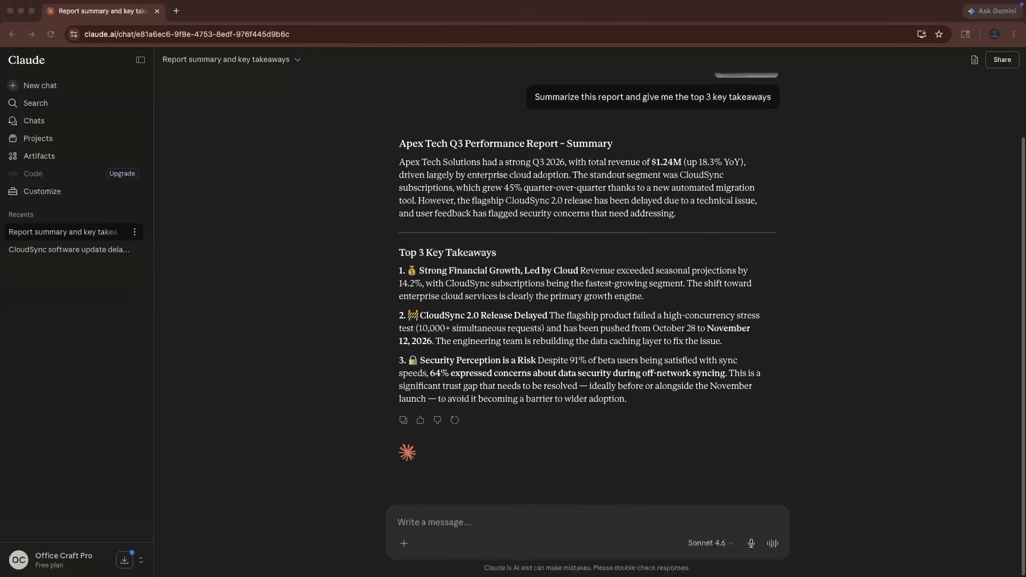
left_click(856, 189)
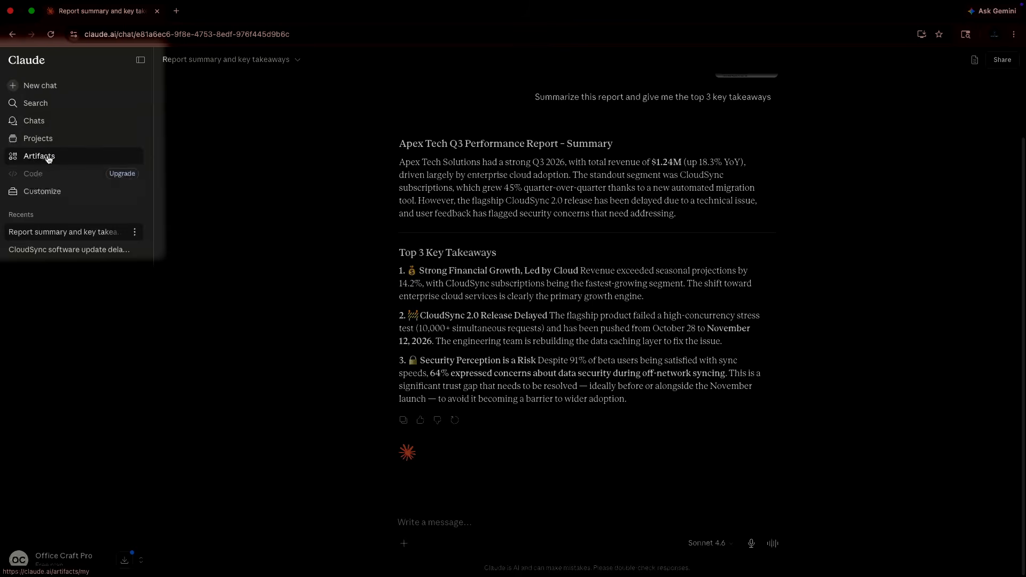
Start a new Documents and templates artifact, skip the setup questions, and request a comprehensive Product Launch Plan for Apex Tech Solutions' upcoming CloudSync 2.0 release.
left_click(48, 159)
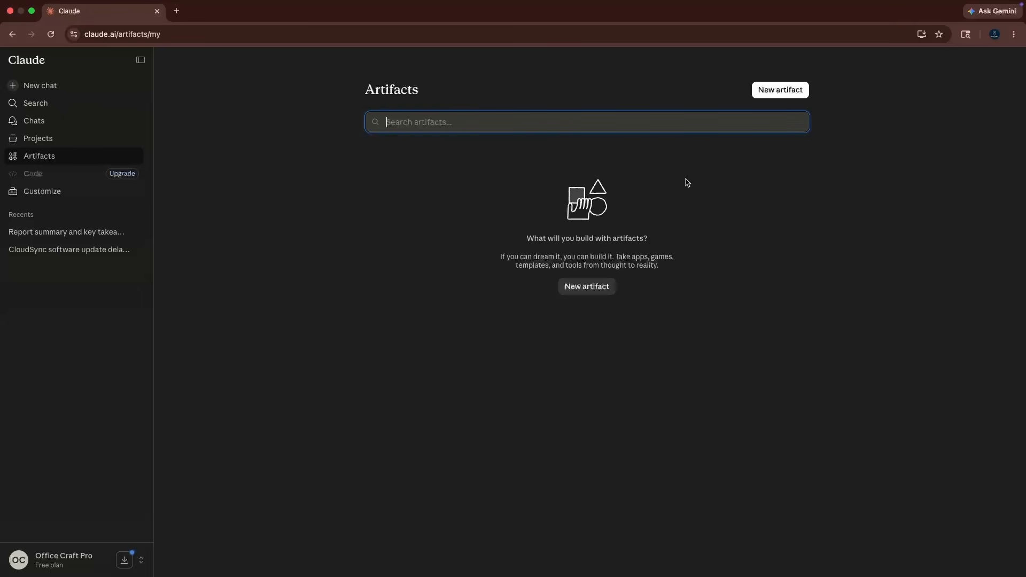
left_click(781, 90)
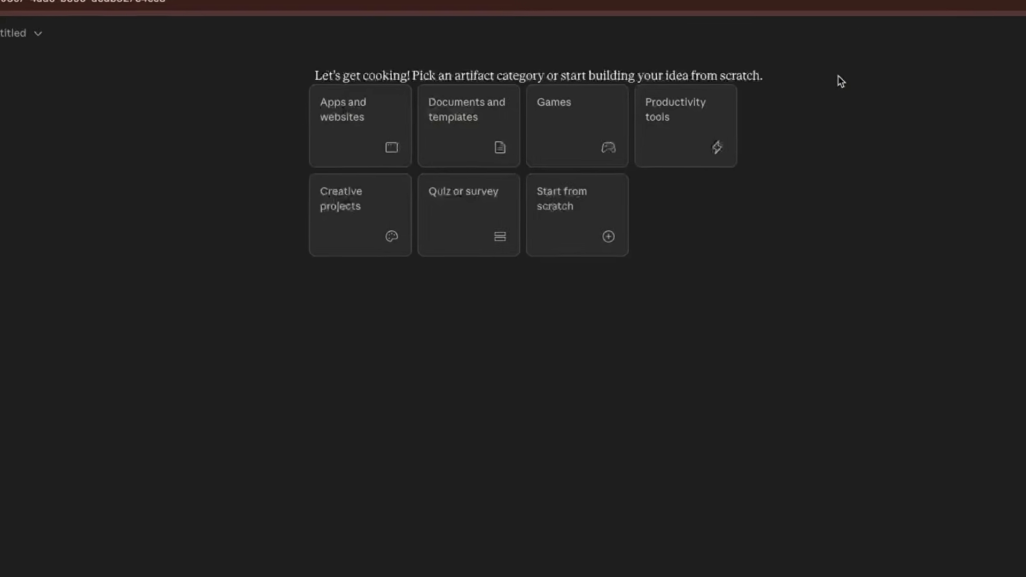
left_click(458, 137)
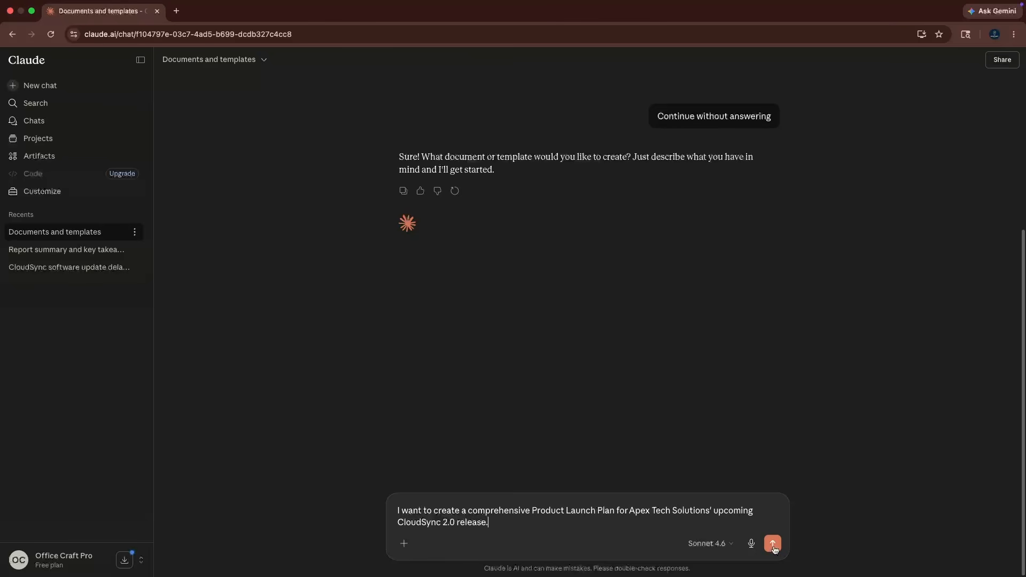
left_click(772, 544)
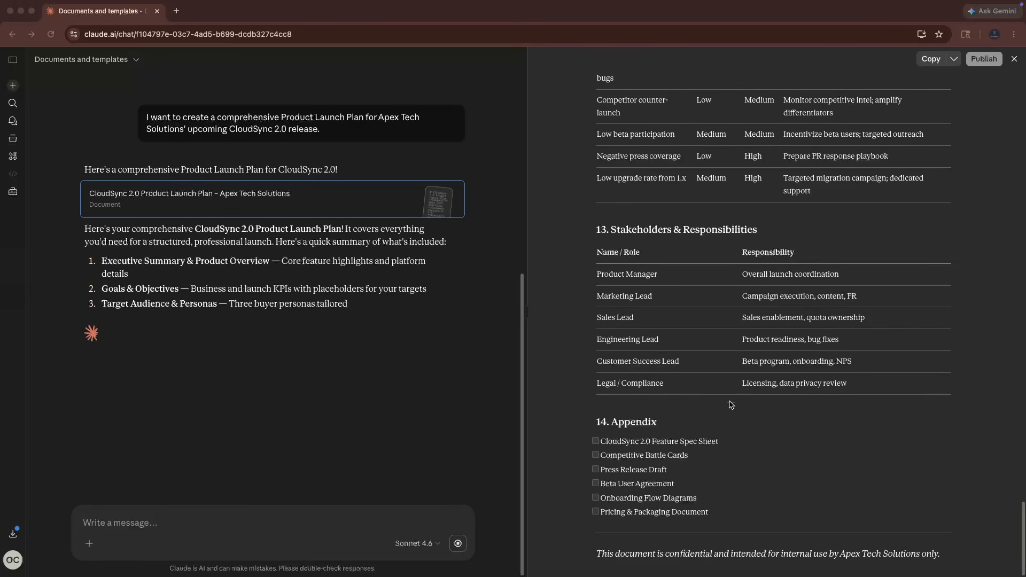
Look through the generated launch plan and submit the follow-up prompt "Make it more concise".
scroll(732, 405, "up", 20)
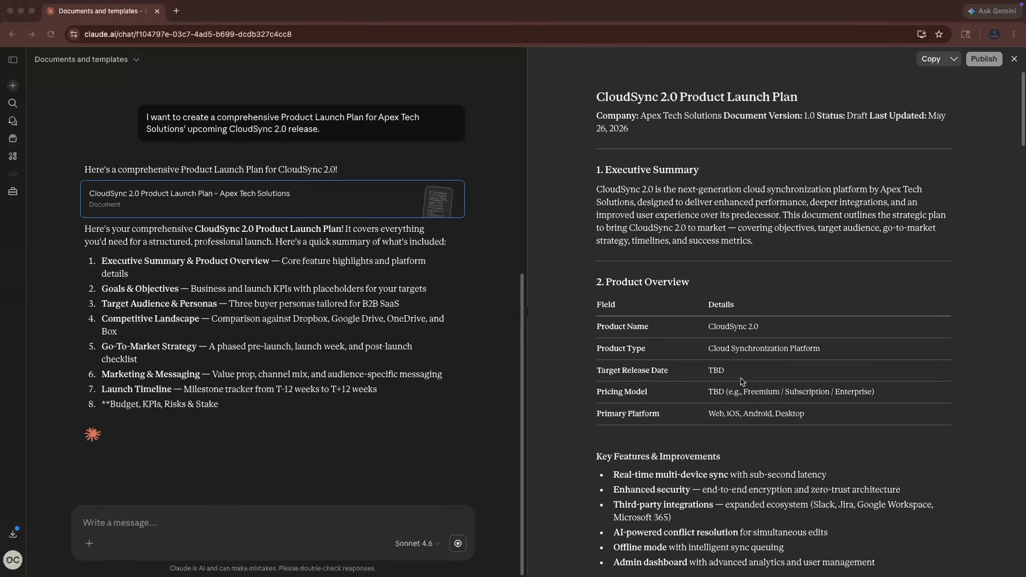
scroll(694, 390, "down", 10)
scroll(672, 375, "down", 5)
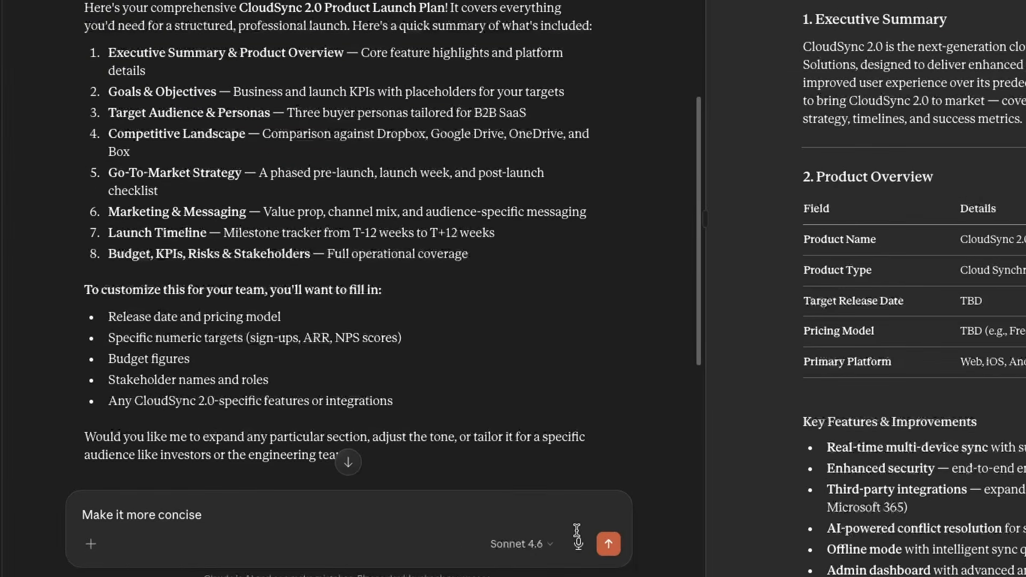
left_click(609, 545)
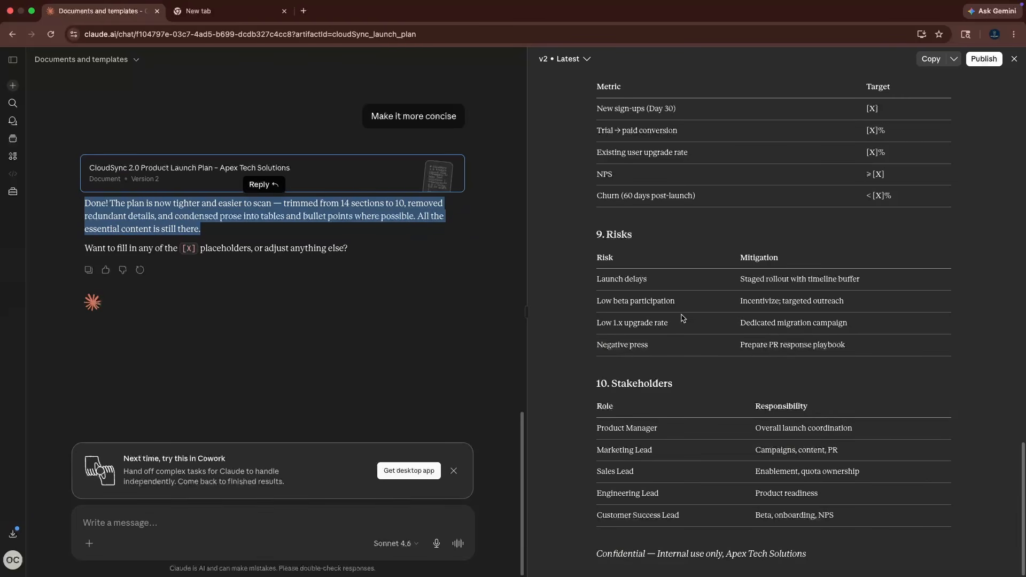
Improve the introductory paragraph under Product Overview in the launch plan with the instruction "make it sound more persuasive".
scroll(792, 347, "up", 20)
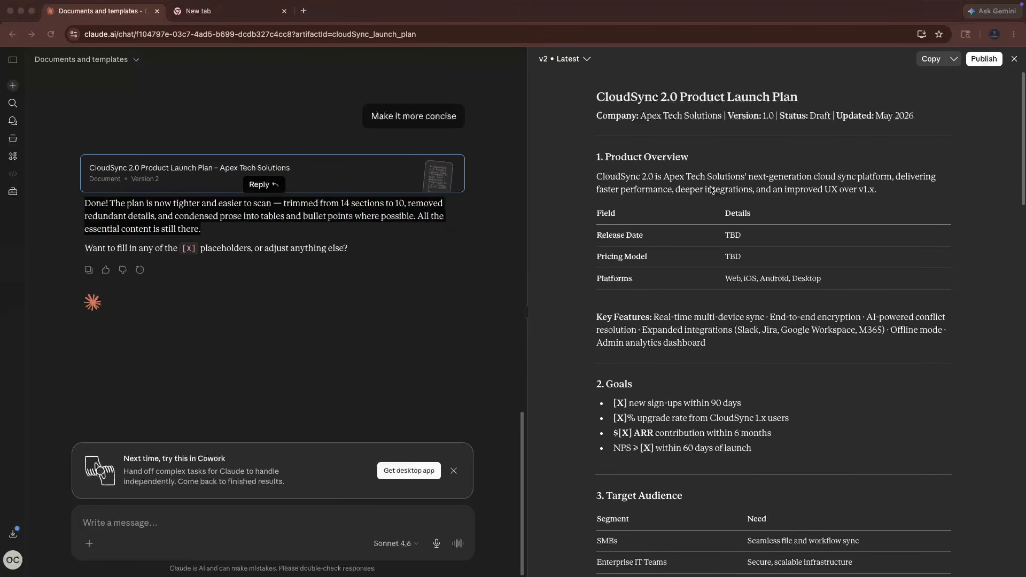
left_click(596, 176)
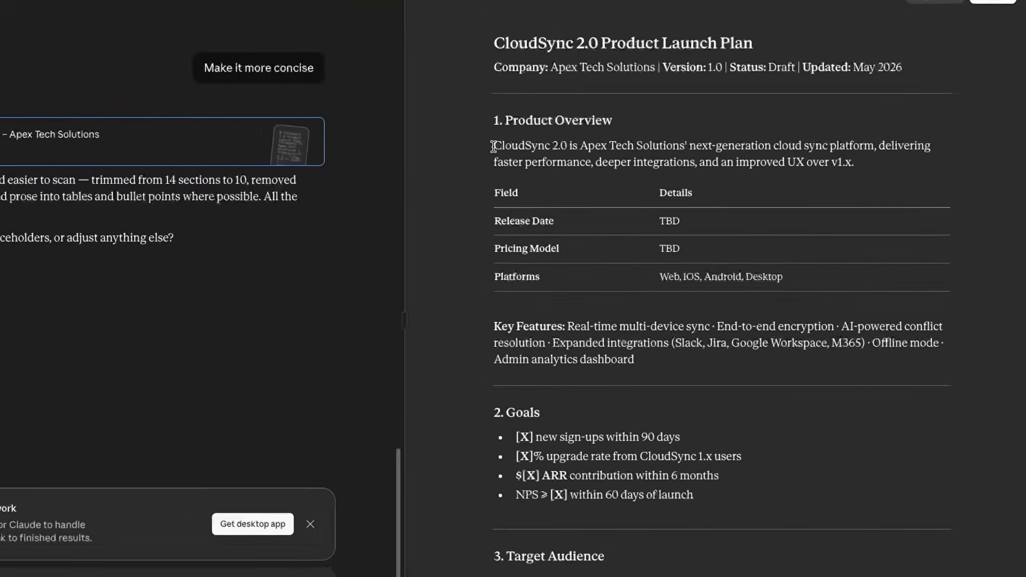
left_click_drag(596, 176, 854, 187)
left_click_drag(803, 138, 842, 137)
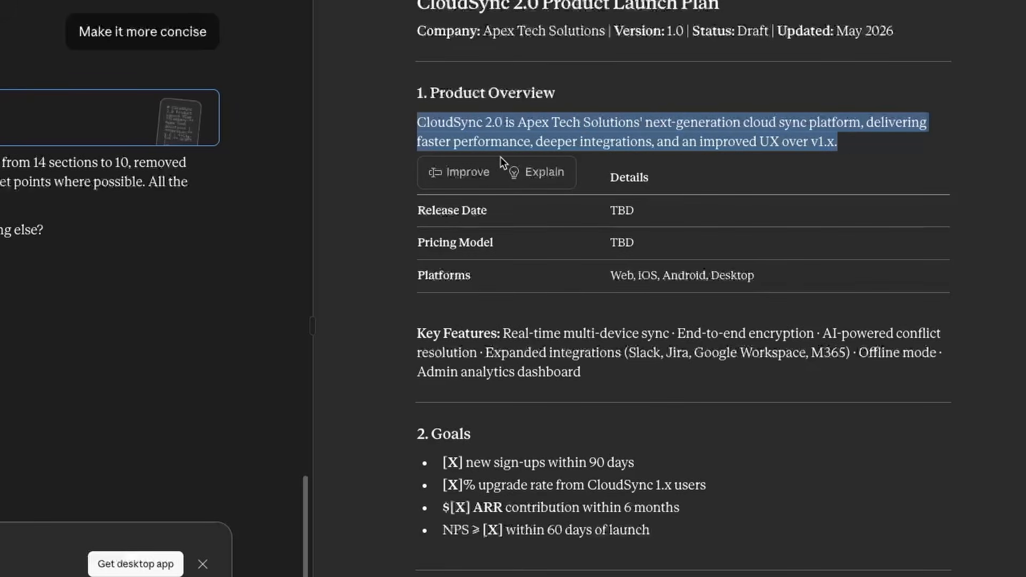
left_click(468, 173)
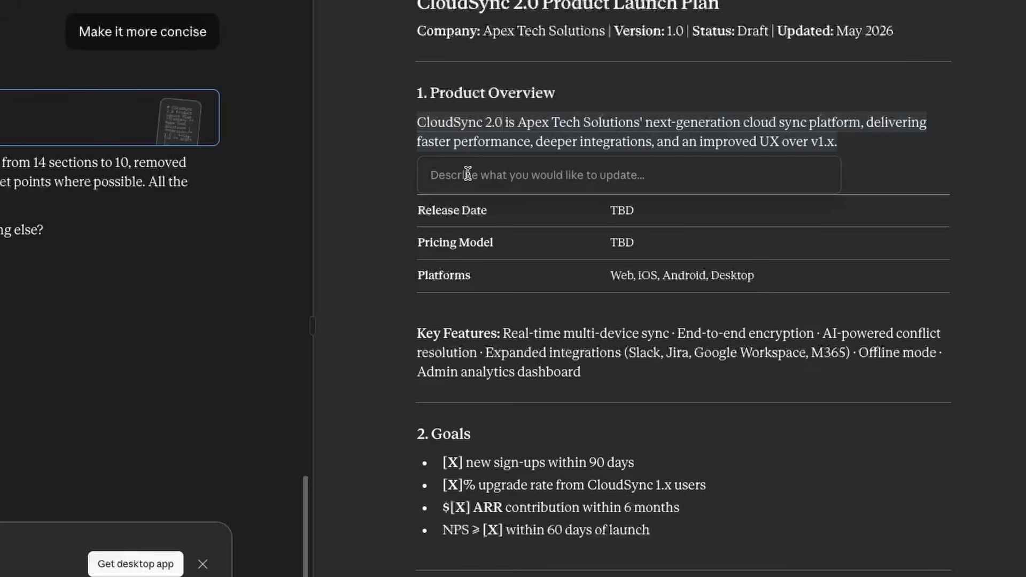
type("make it sound more p")
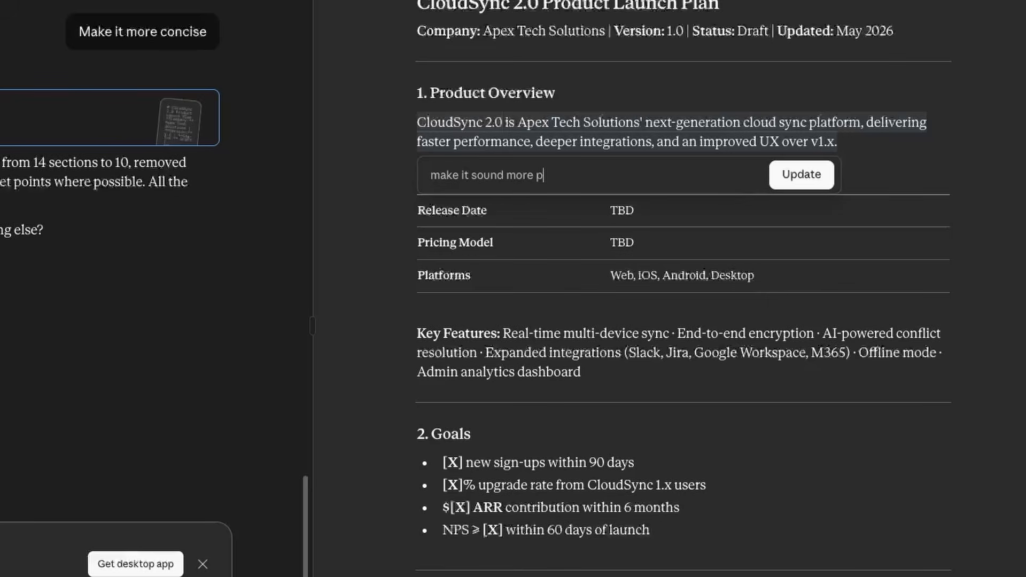
type("ersuasive")
key("Return")
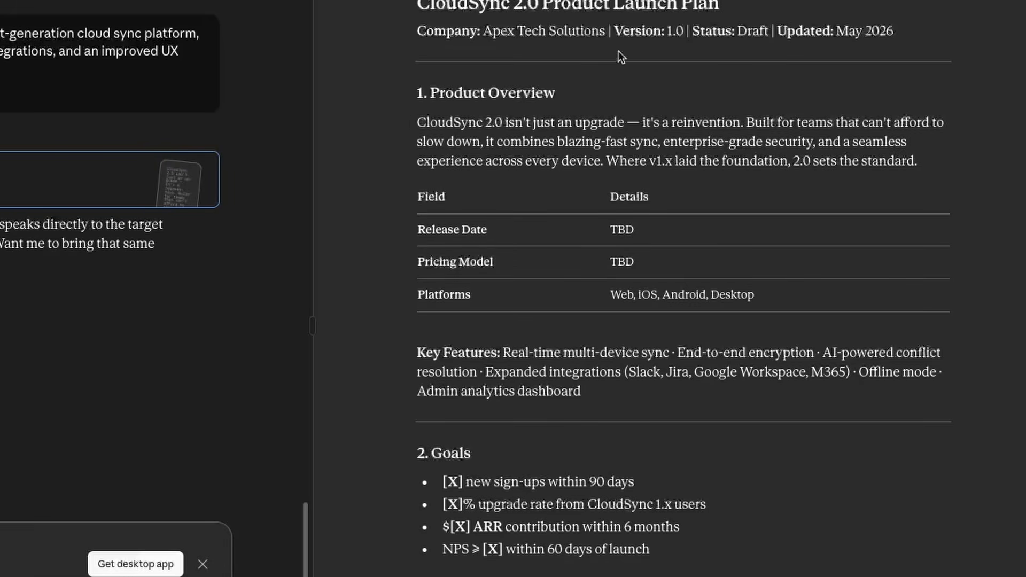
left_click_drag(426, 122, 818, 154)
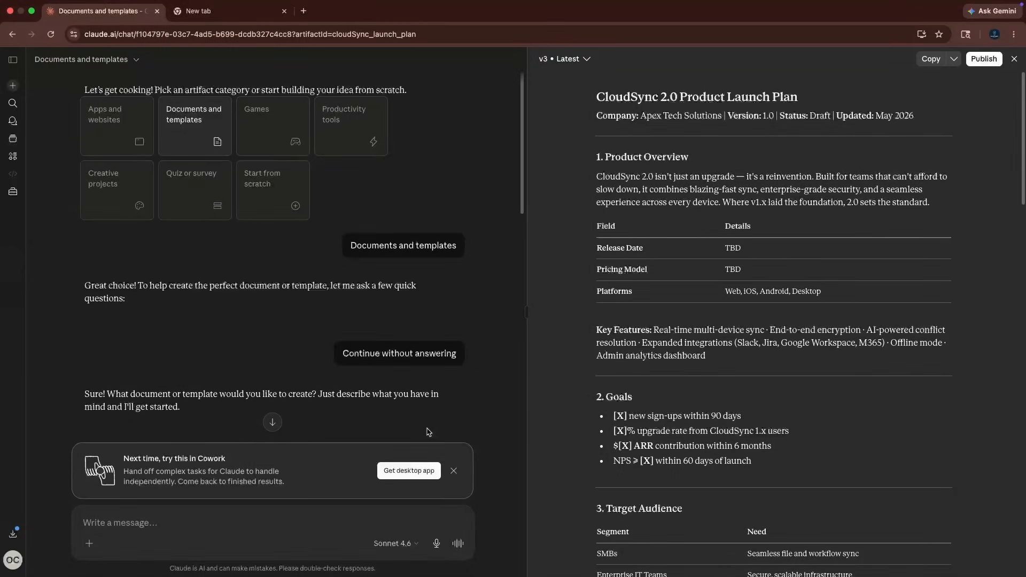
Dismiss the Cowork promotion, expand the sidebar, and rename the current chat as "CloudSync 2.0 Launch Plan".
left_click(454, 471)
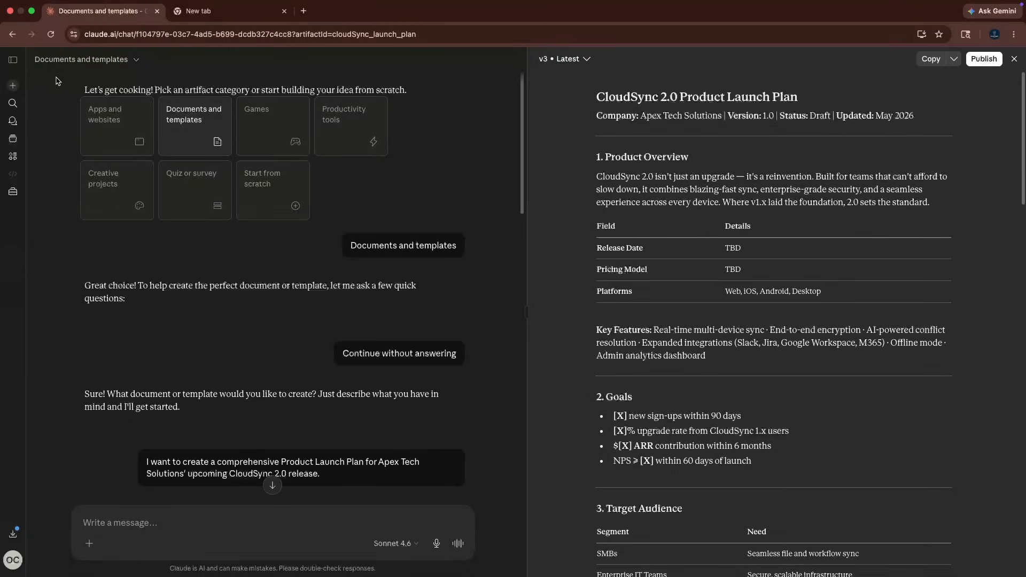
left_click(18, 65)
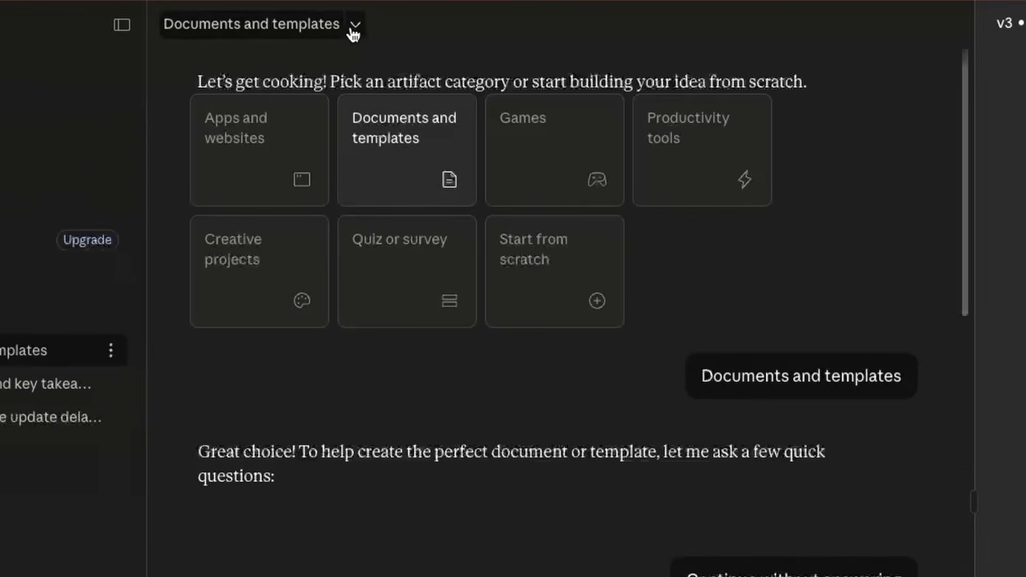
left_click(263, 60)
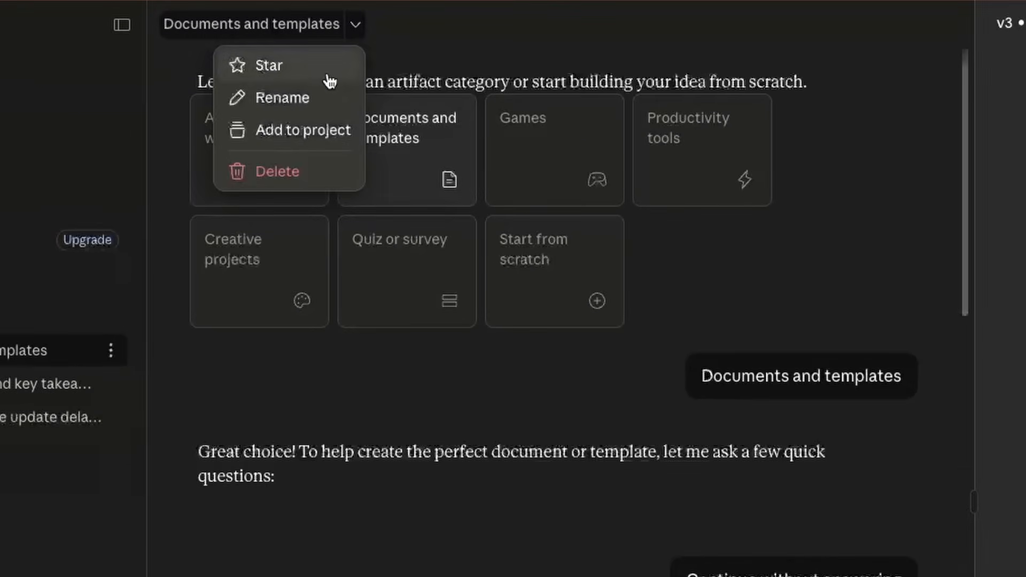
left_click(293, 97)
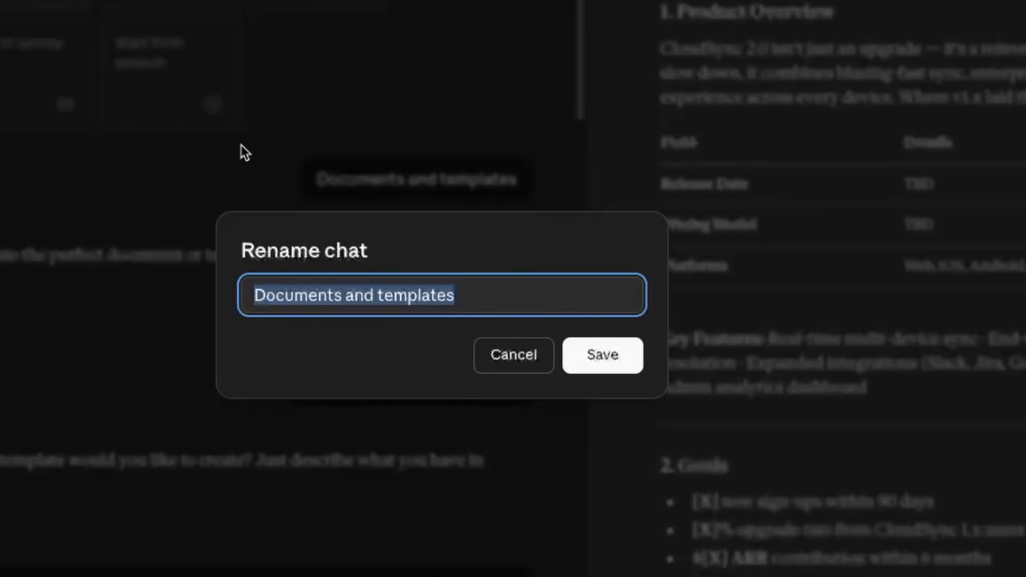
type("CloudSync 2.0 Launch Plan")
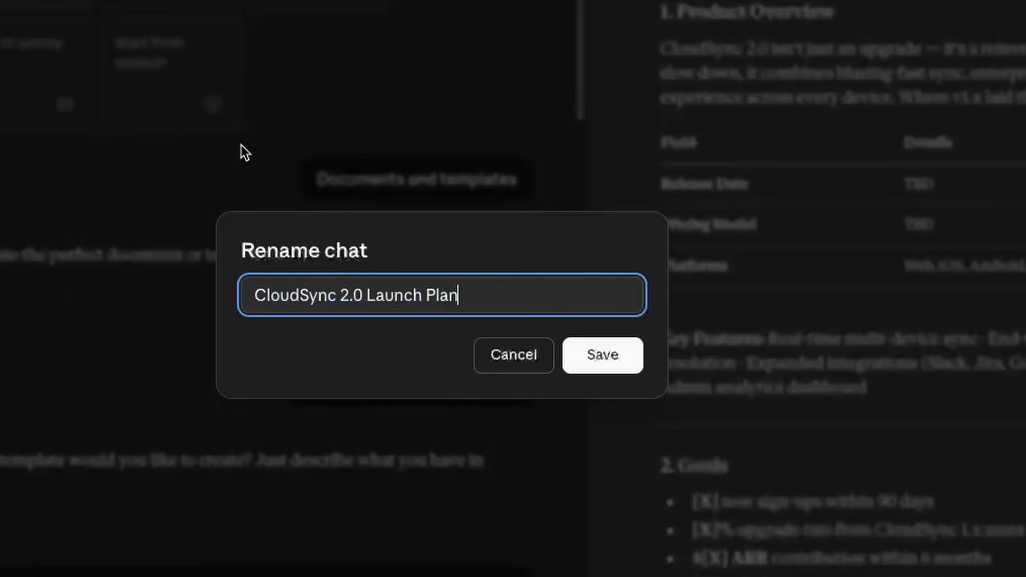
left_click(603, 356)
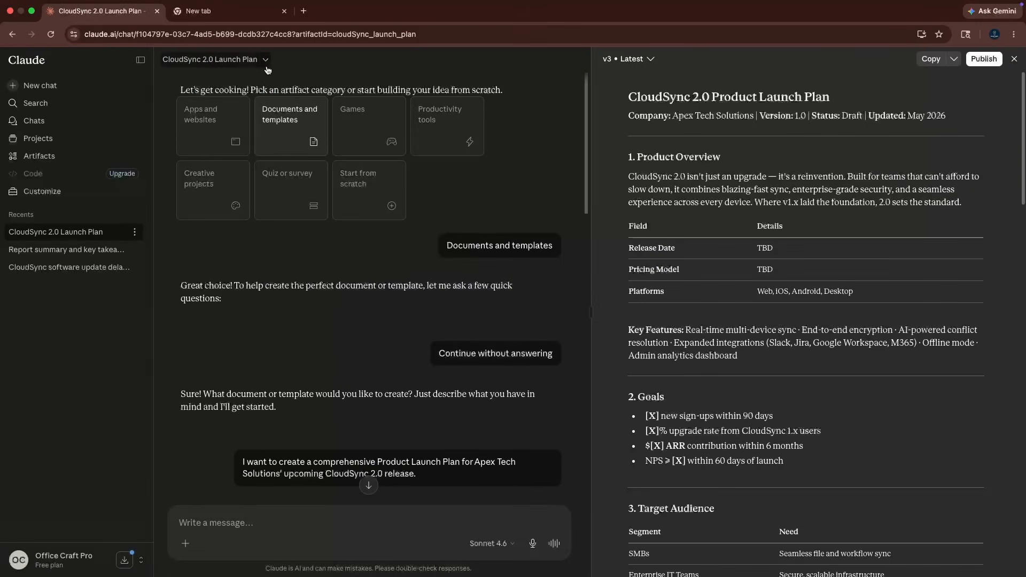
Move the launch plan chat into a newly created project named "CloudSync 2.0 Launch".
left_click(265, 60)
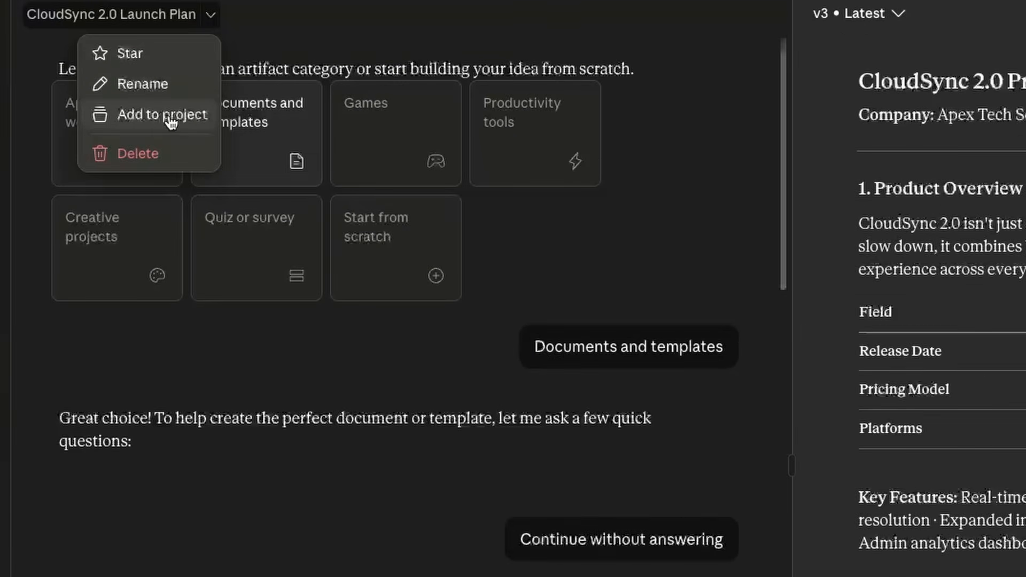
left_click(169, 119)
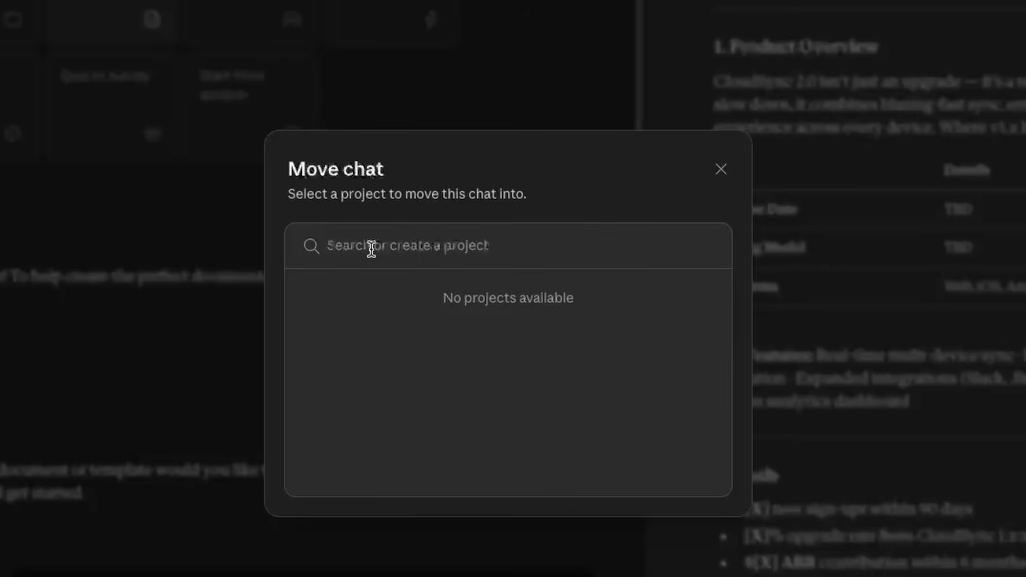
type("CloudSync 2.0 Launch")
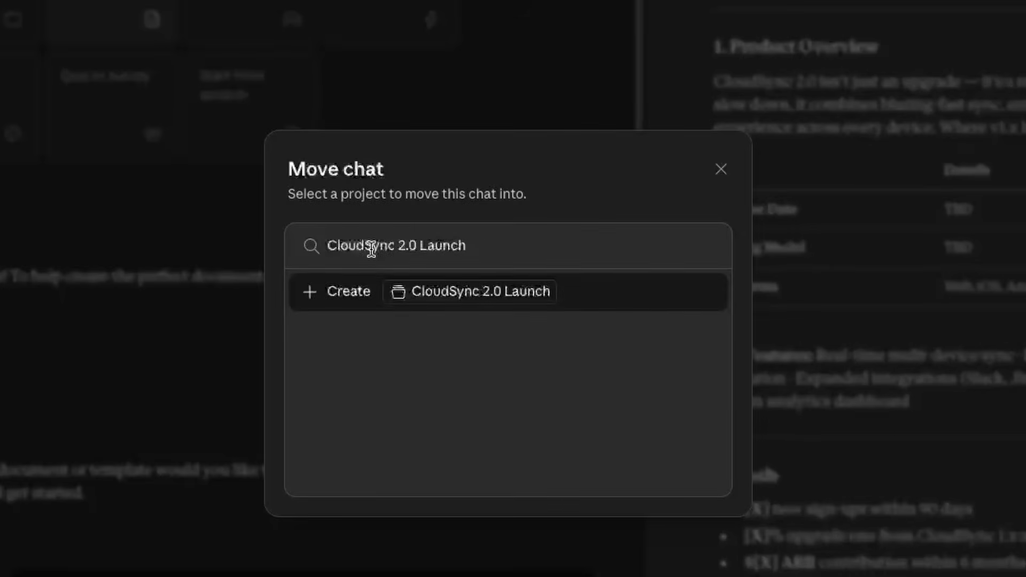
left_click(352, 293)
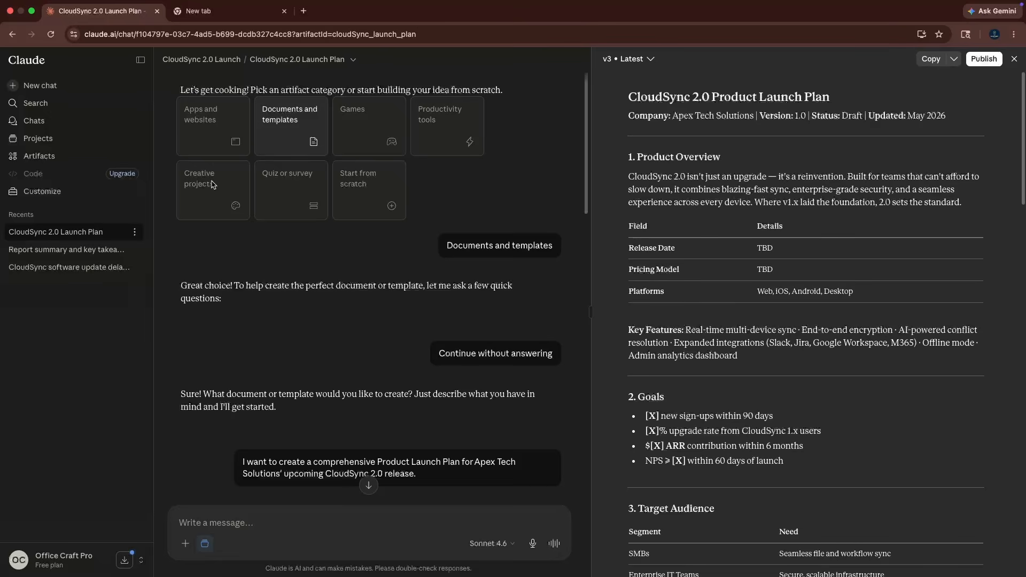
Open the CloudSync 2.0 Launch project and add the PDF document to its files.
left_click(33, 143)
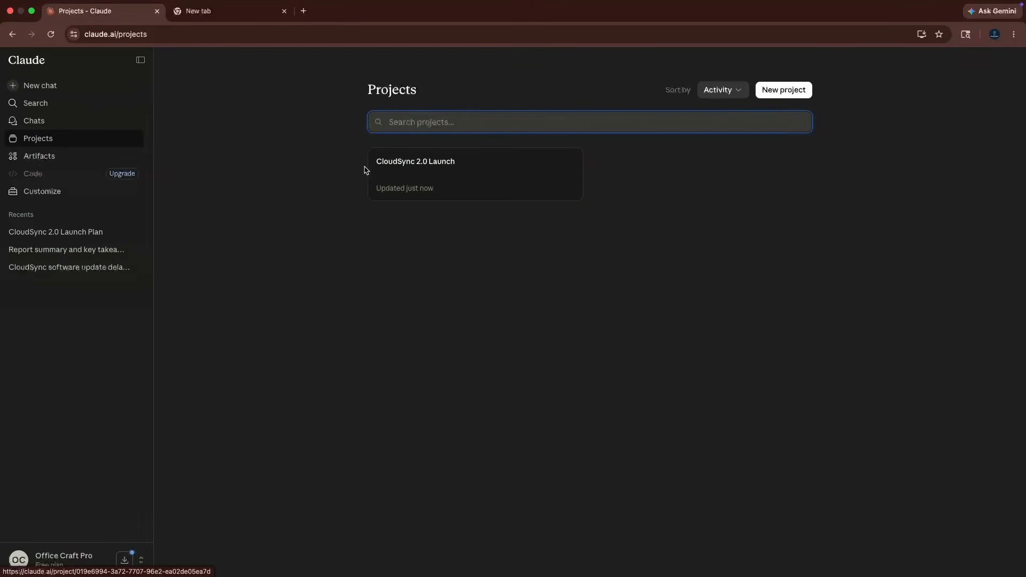
left_click(429, 162)
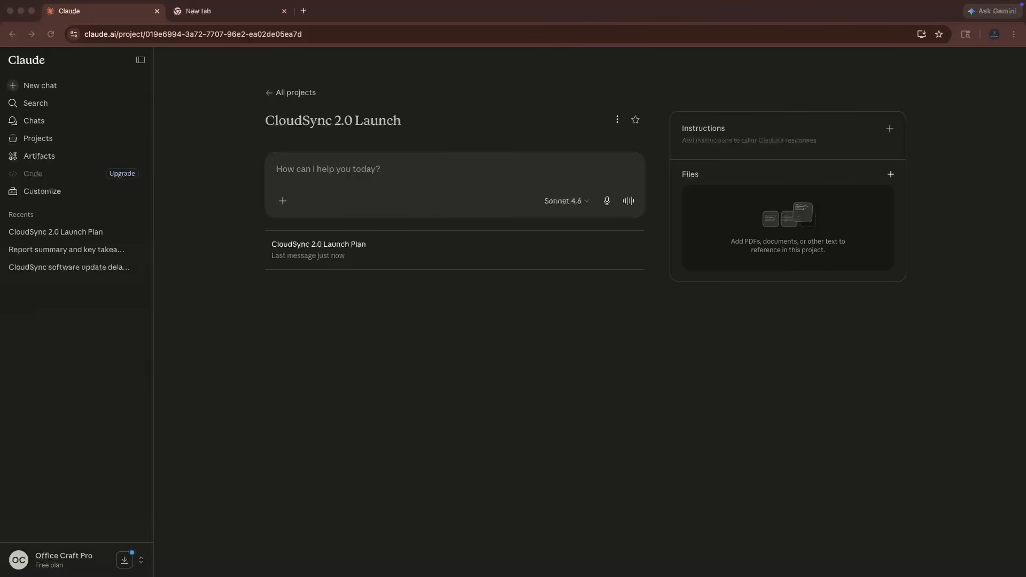
left_click_drag(1023, 69, 778, 220)
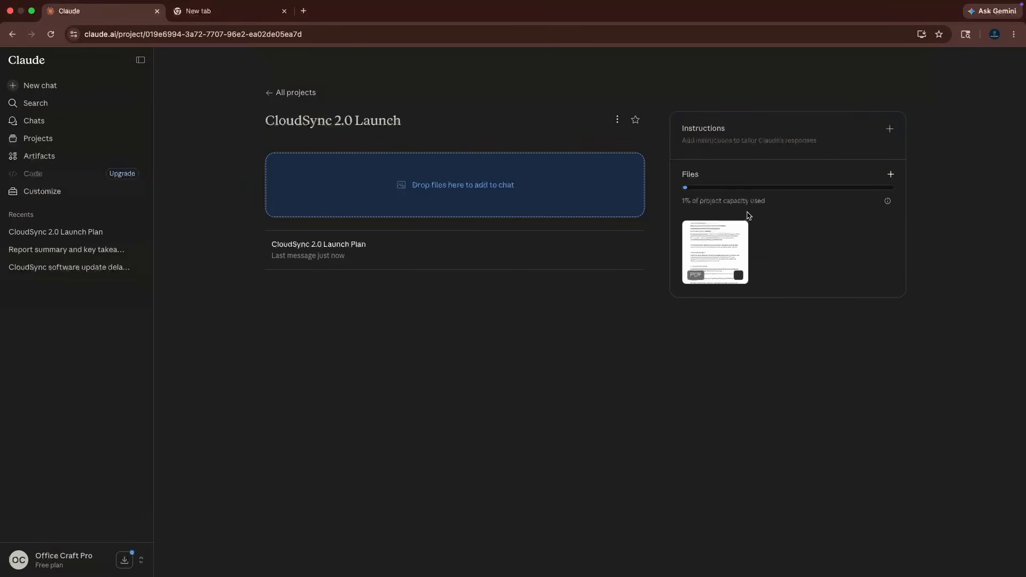
Set and save the project instructions "Always respond in clear, actionable bullet points".
left_click(888, 129)
left_click(890, 130)
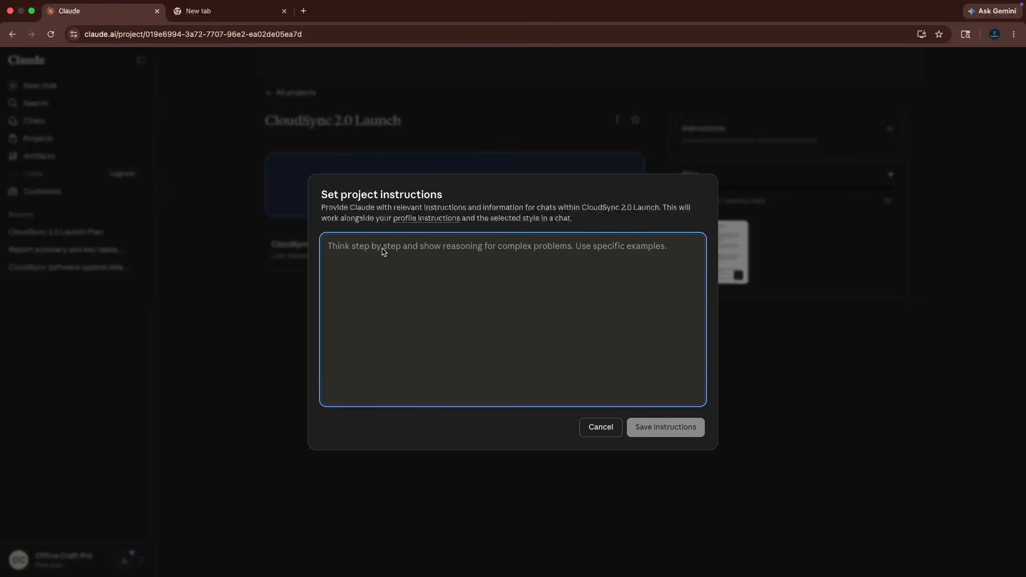
type("Always respond in clear, actionable bullet points")
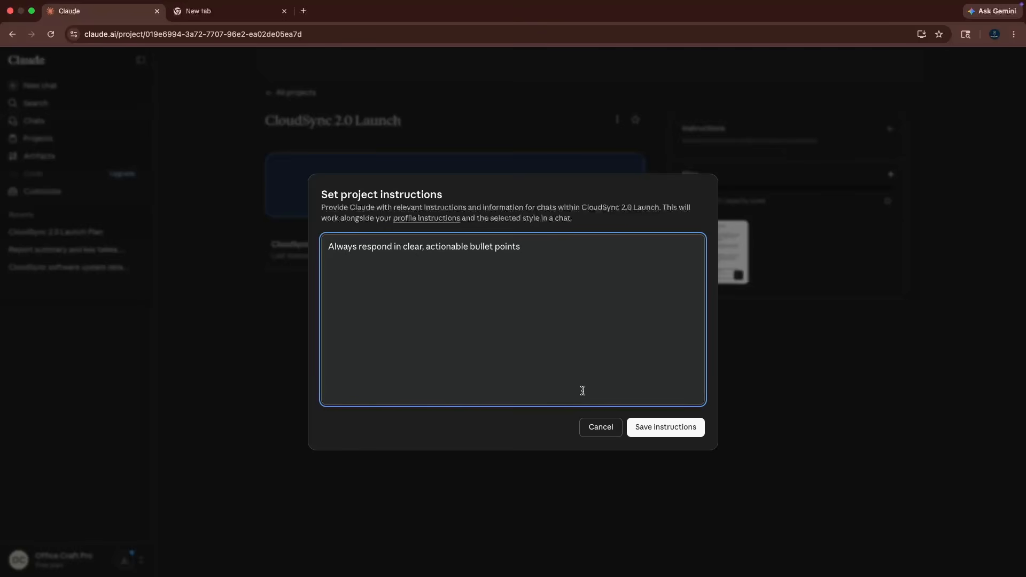
left_click(656, 427)
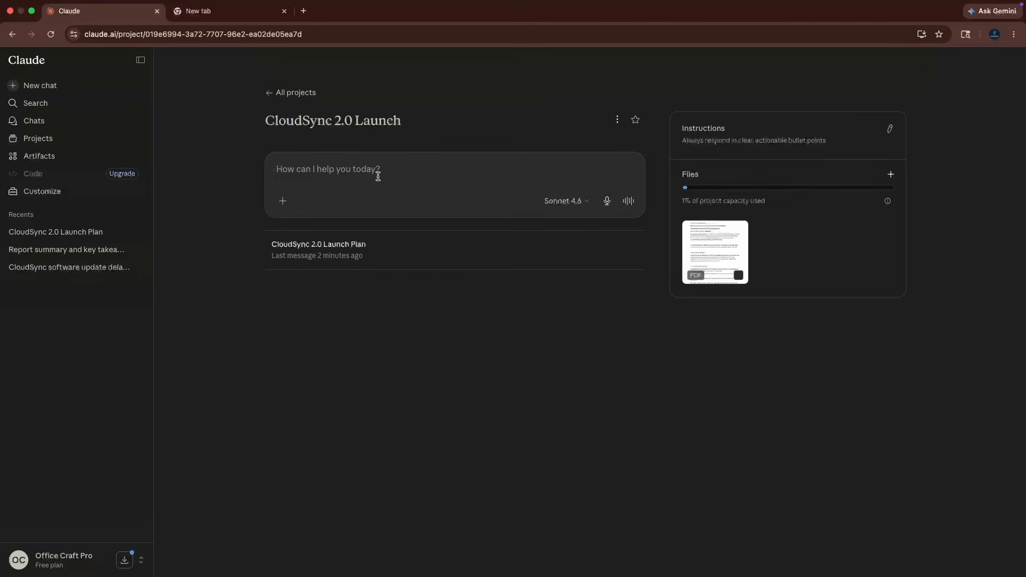
Submit the prompt "Based on our documents, what should we prioritize for the CloudSync launch?" in the project.
type("Based on our documents, what should we prioritize for the CloudSync launch?")
key("Return")
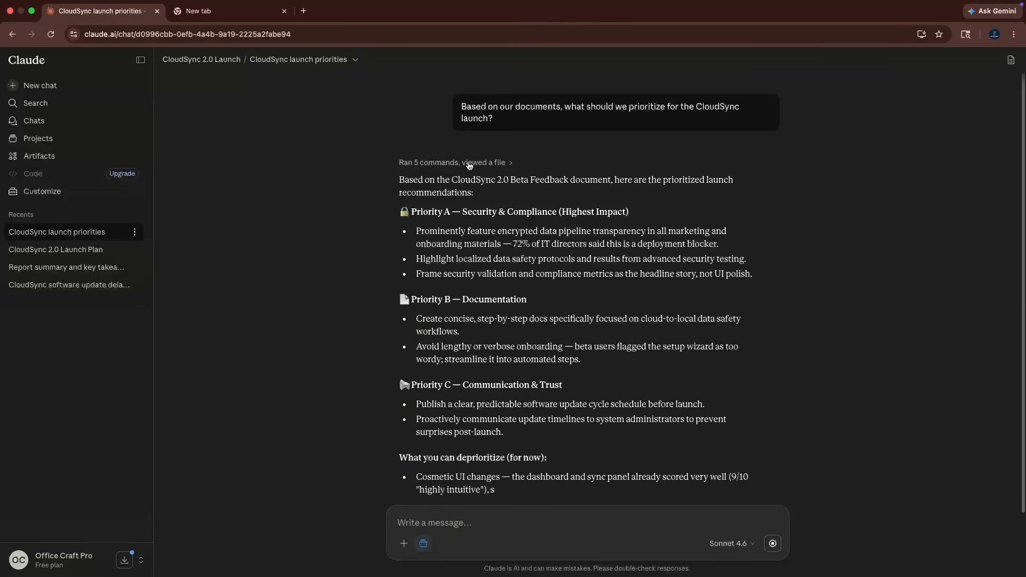
Review the launch recommendations in the reply, covering Priorities A, B and C and the section on what to deprioritize.
left_click_drag(410, 166, 629, 166)
left_click_drag(412, 254, 598, 256)
left_click_drag(410, 339, 601, 343)
left_click_drag(399, 412, 701, 452)
left_click(700, 452)
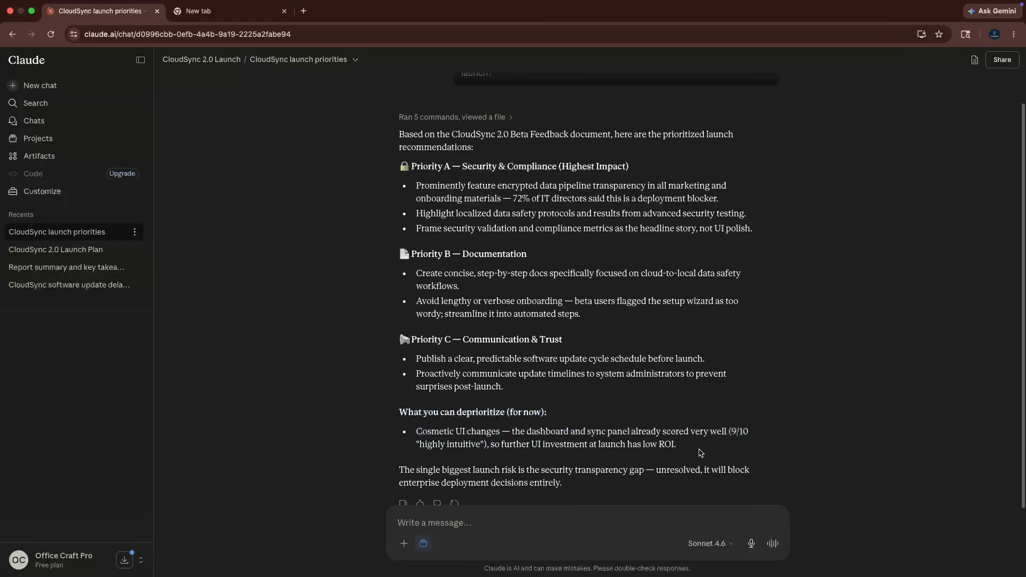
scroll(801, 394, "up", 2)
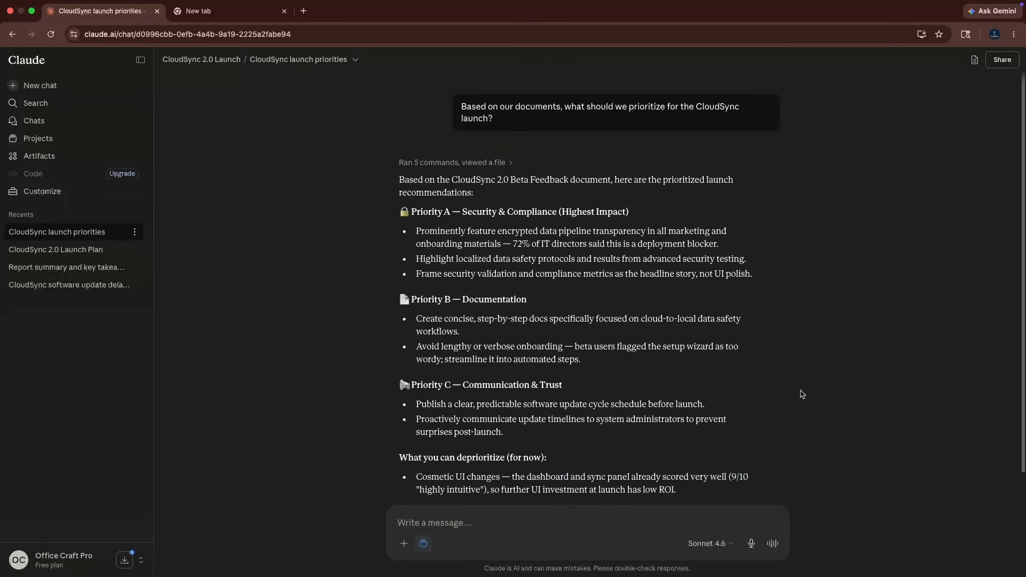
View the CloudSync 2.0 Launch project's overview from the project list and return to the CloudSync launch priorities chat.
left_click(42, 138)
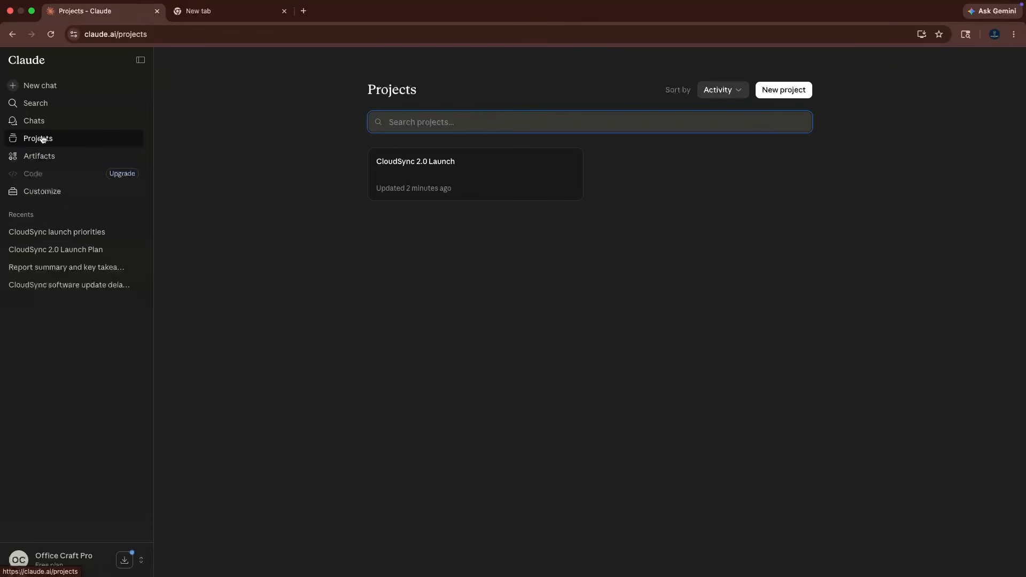
left_click(470, 185)
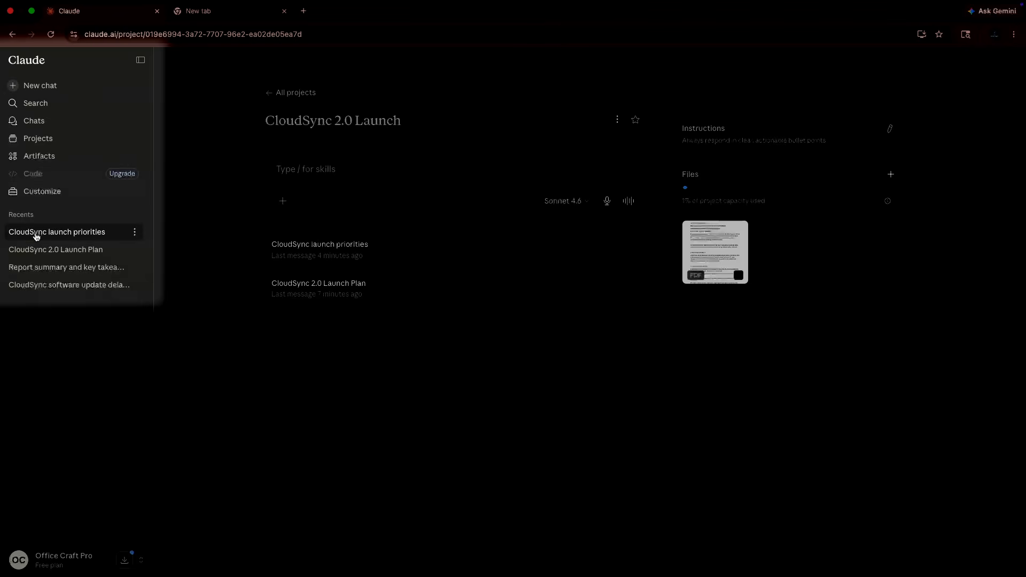
left_click(36, 233)
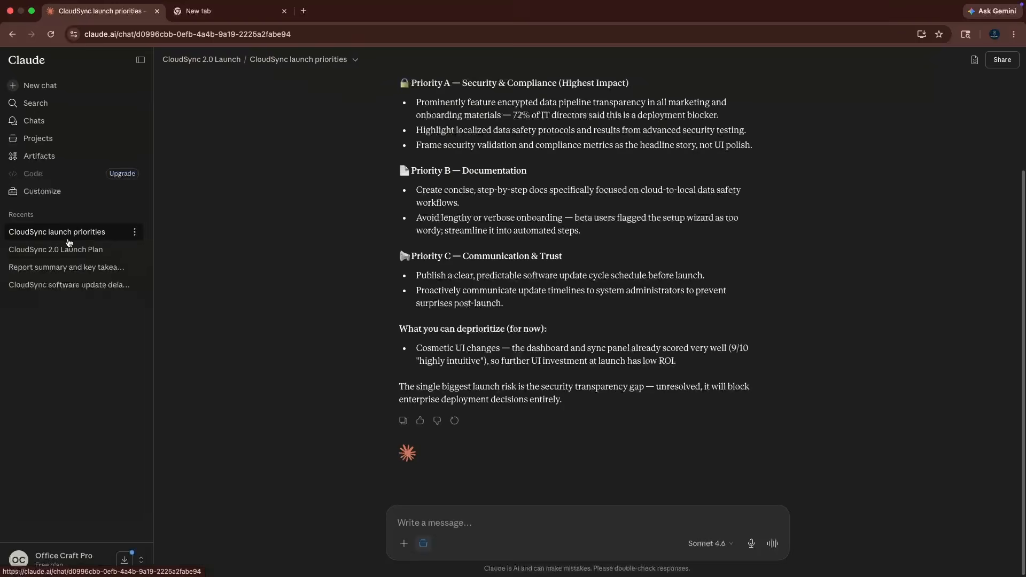
Open the connectors directory from the chat, view the Gmail connector's details and return to the connector list.
left_click(404, 544)
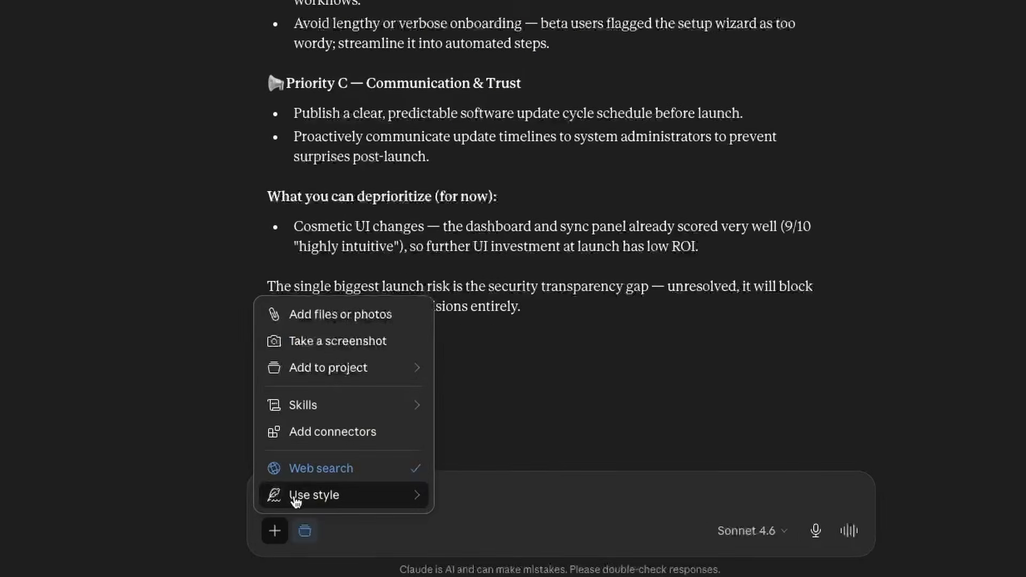
left_click(389, 438)
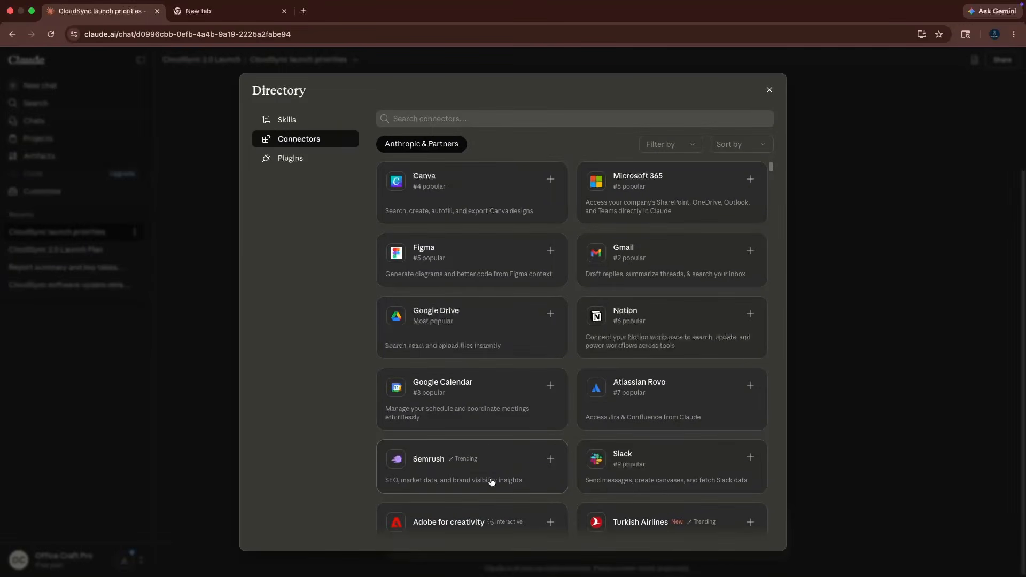
left_click(662, 250)
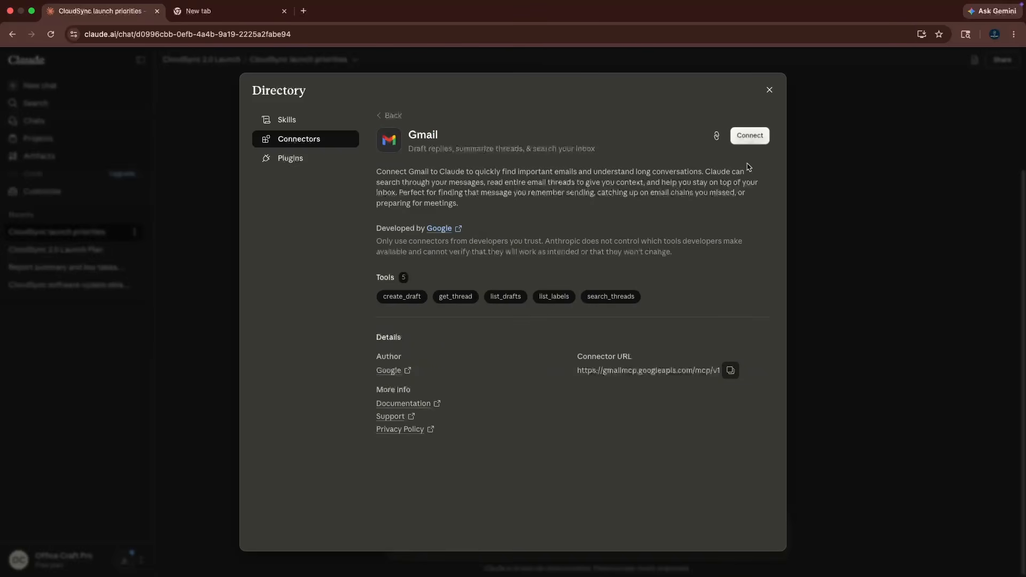
left_click(389, 116)
Browse the available connectors and the Skills section of the directory, and close the directory.
scroll(524, 319, "down", 10)
scroll(524, 319, "down", 15)
scroll(525, 323, "up", 20)
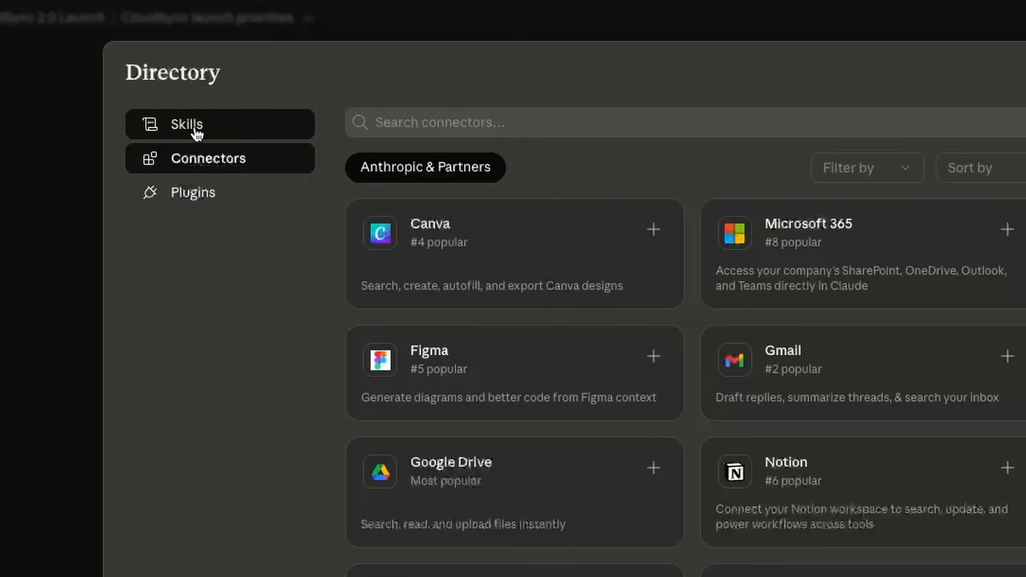
left_click(223, 133)
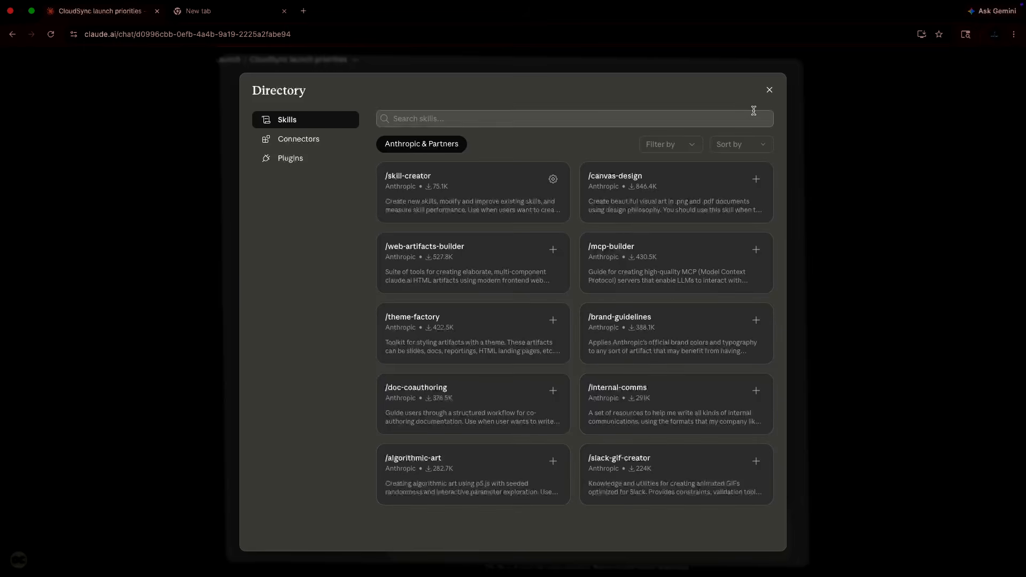
left_click(769, 90)
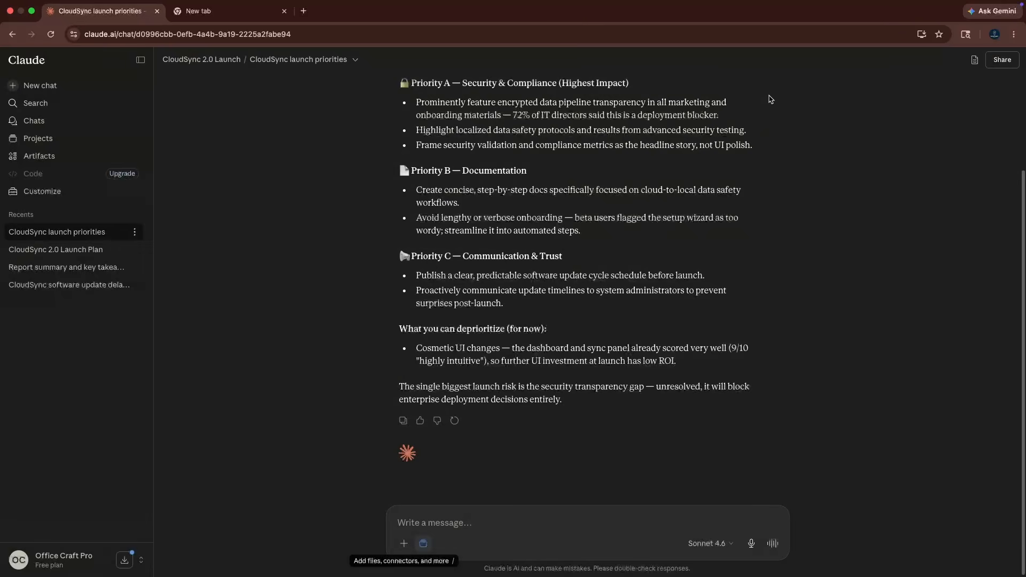